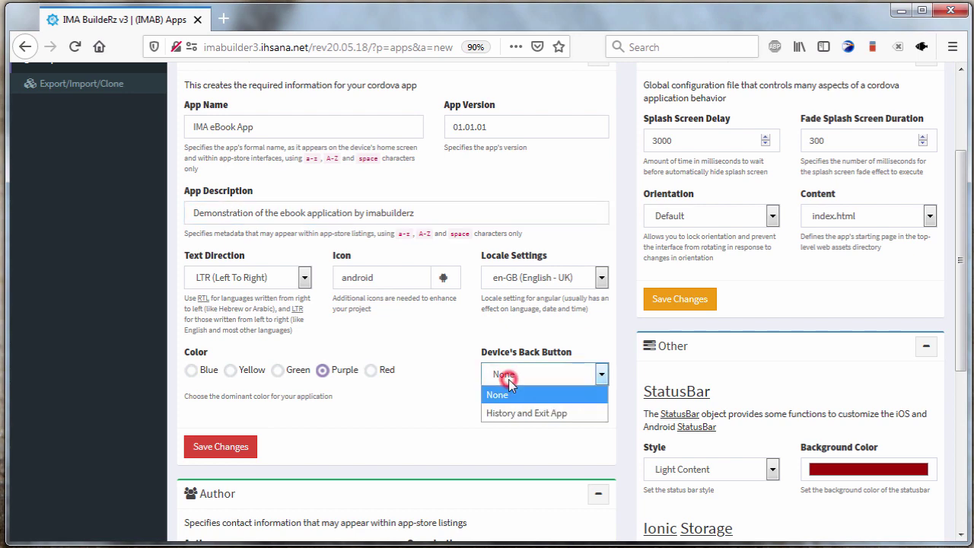
Step: Set the Device's Back Button behaviour to History and Exit App for the new project
{"action": "left_click", "coordinate": [515, 411]}
{"action": "left_click", "coordinate": [346, 437]}
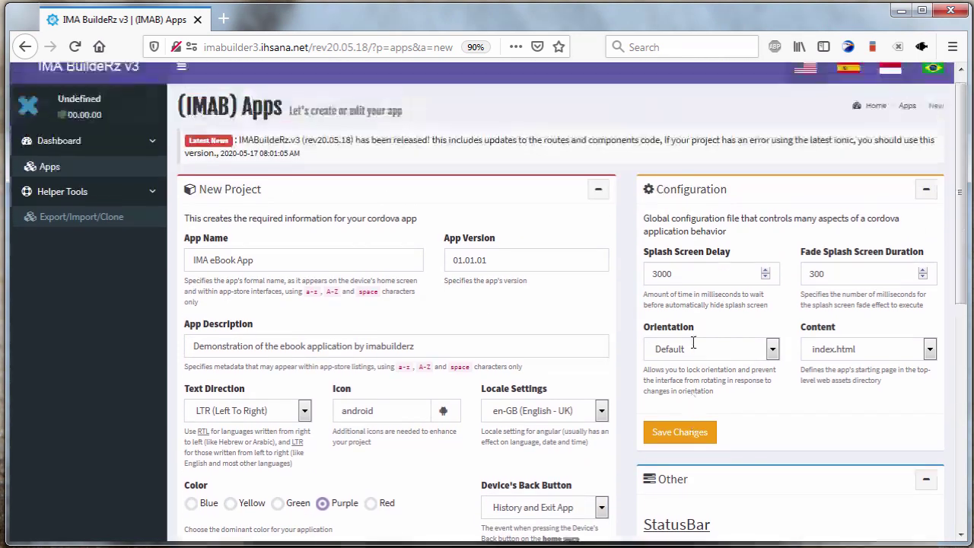
{"action": "scroll", "coordinate": [679, 344], "scroll_direction": "down", "scroll_amount": 4}
{"action": "scroll", "coordinate": [680, 344], "scroll_direction": "down", "scroll_amount": 3}
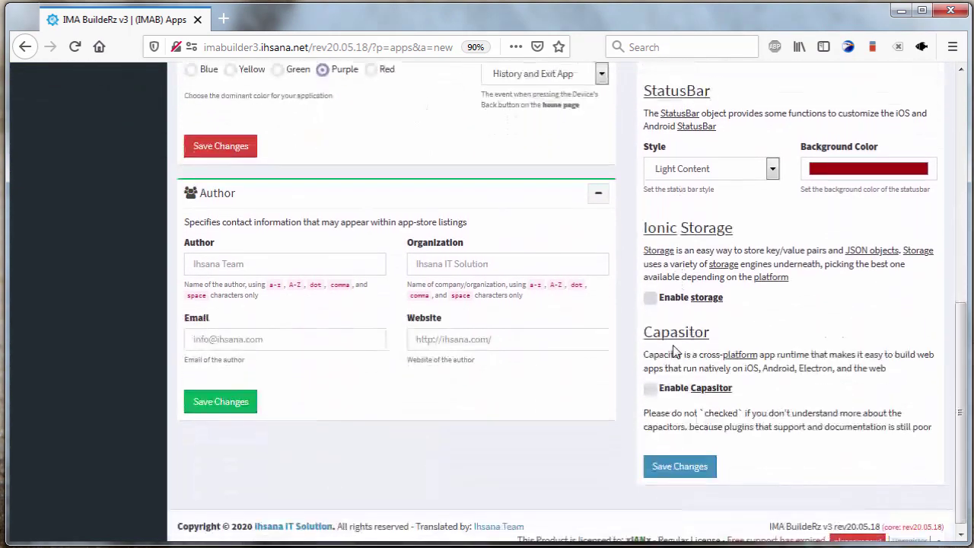
{"action": "left_click", "coordinate": [229, 257]}
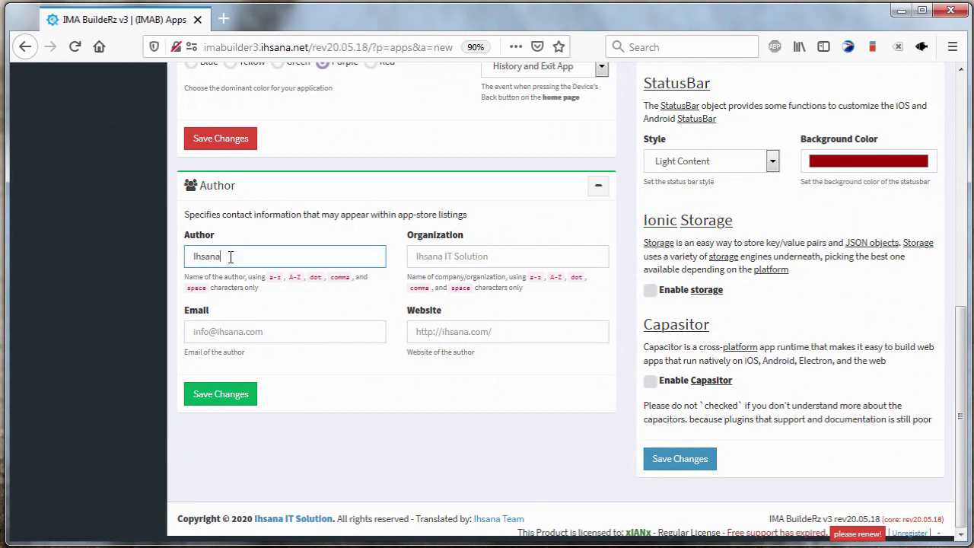
{"action": "key", "text": "Tab"}
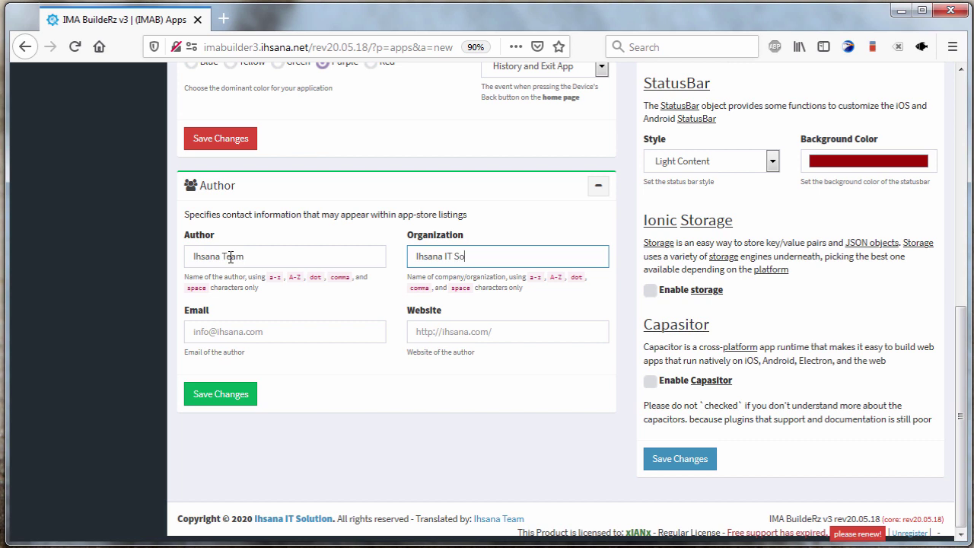
{"action": "key", "text": "Tab"}
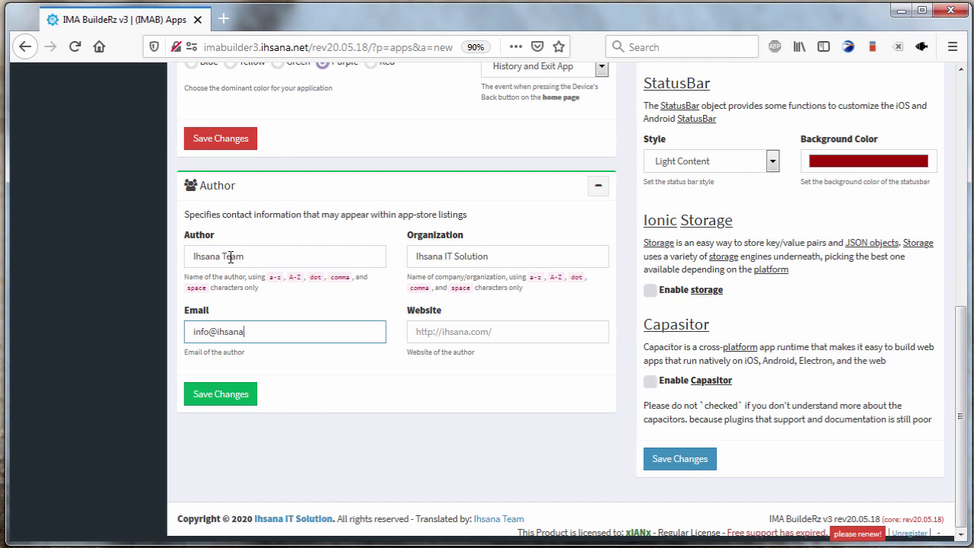
{"action": "key", "text": "Tab"}
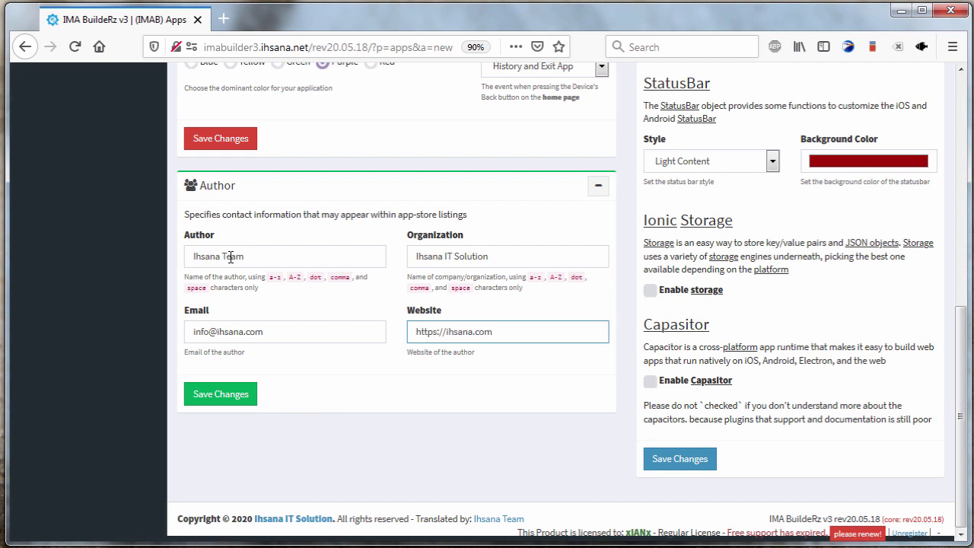
Step: Enable Ionic storage and give the status bar the Light Content style with a dark blue background color
{"action": "left_click", "coordinate": [659, 291]}
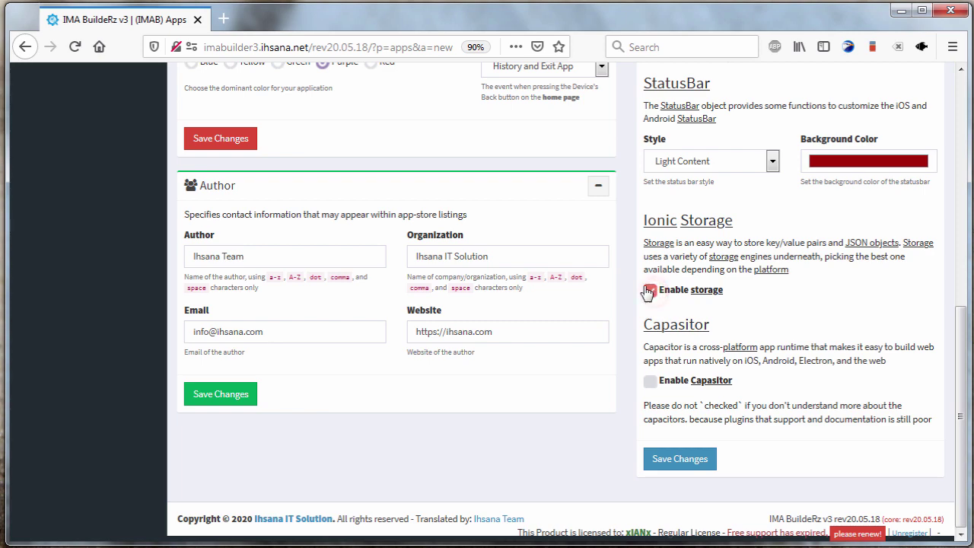
{"action": "scroll", "coordinate": [648, 293], "scroll_direction": "up", "scroll_amount": 5}
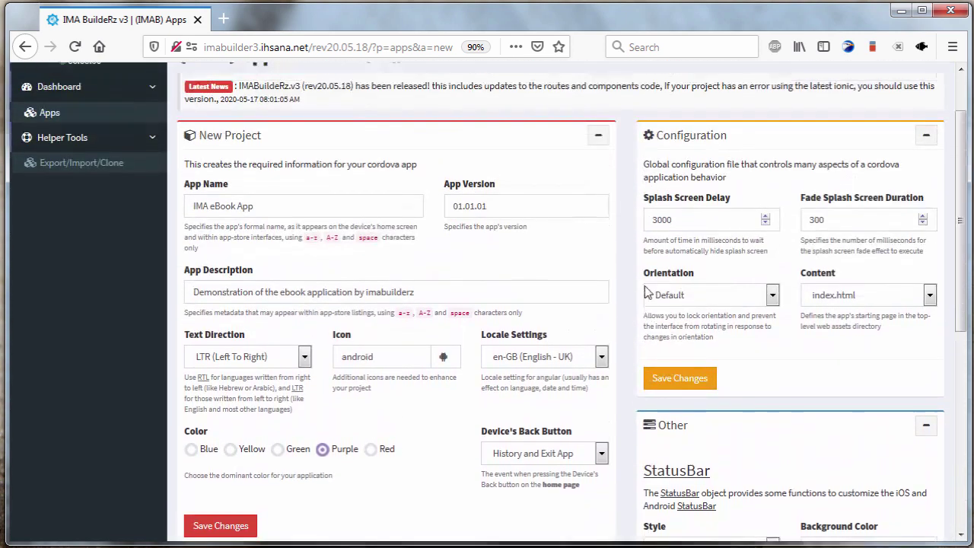
{"action": "scroll", "coordinate": [647, 293], "scroll_direction": "down", "scroll_amount": 3}
{"action": "left_click", "coordinate": [751, 327]}
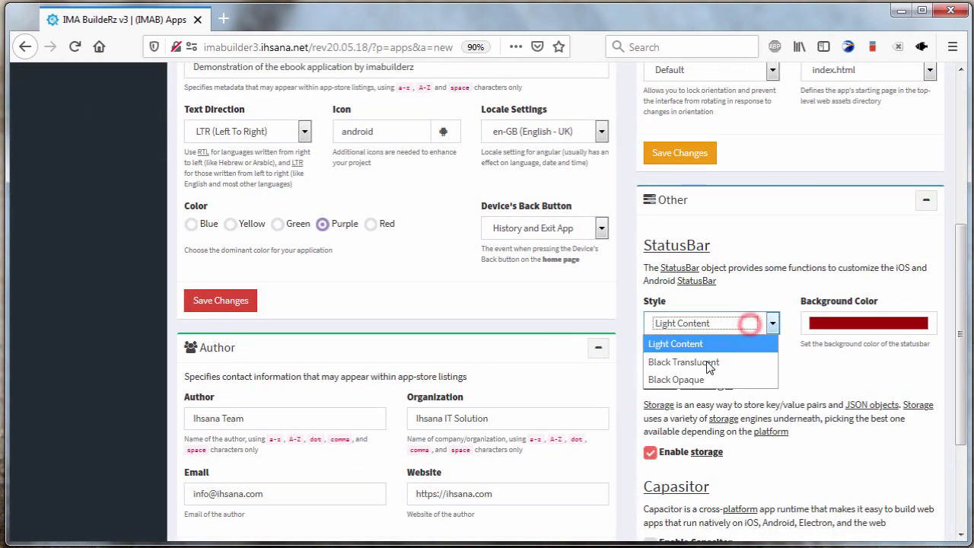
{"action": "left_click", "coordinate": [708, 343]}
{"action": "left_click", "coordinate": [886, 335]}
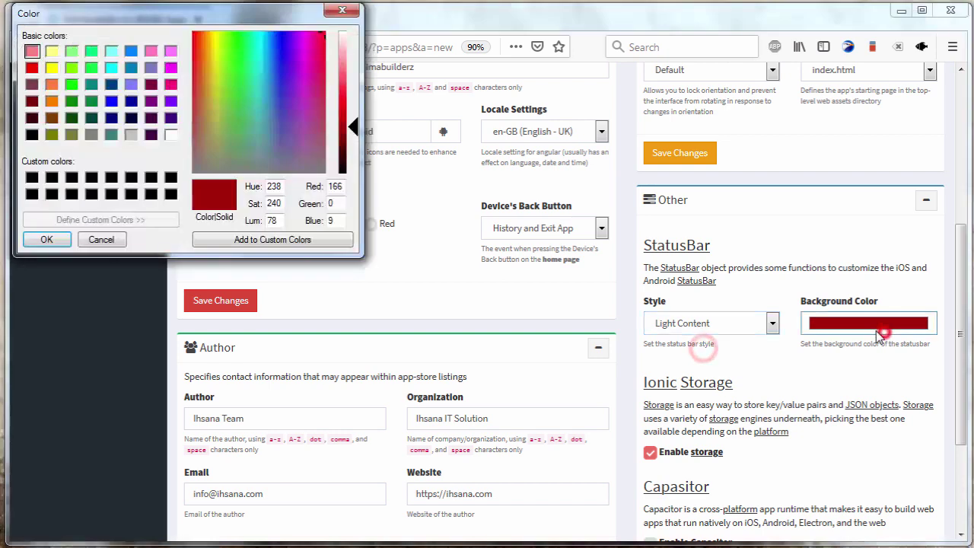
{"action": "left_click", "coordinate": [131, 112]}
{"action": "left_click", "coordinate": [46, 239]}
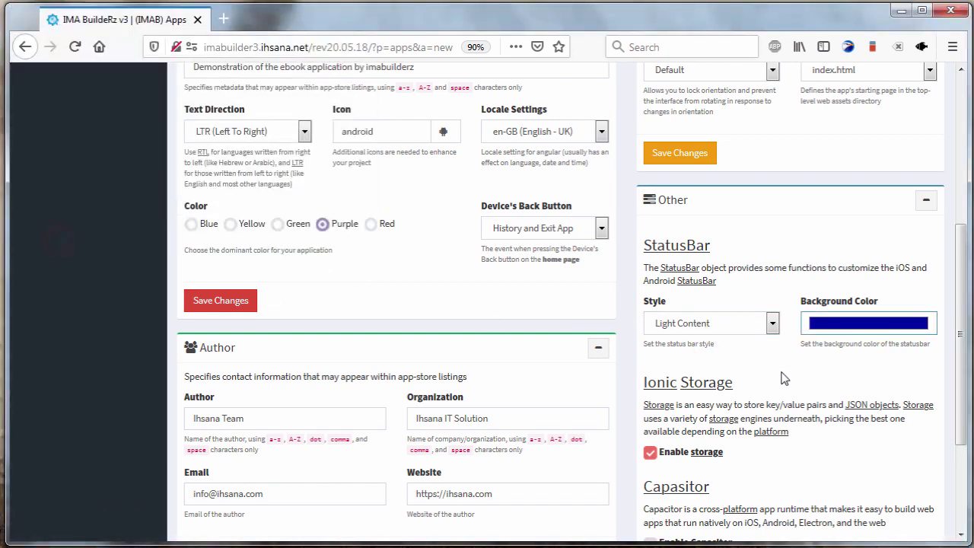
Step: Save the new IMA eBook App project and view it in the recent projects list
{"action": "scroll", "coordinate": [784, 378], "scroll_direction": "down", "scroll_amount": 2}
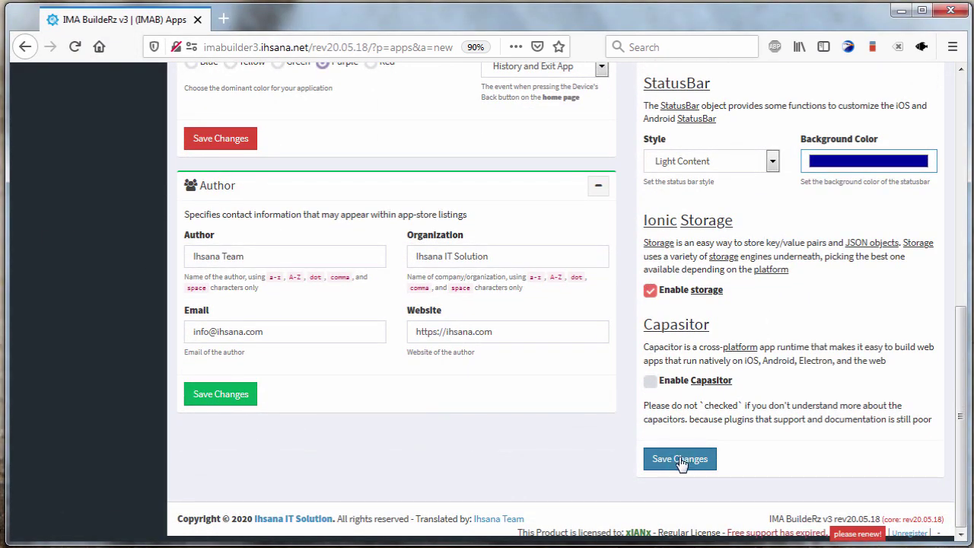
{"action": "left_click", "coordinate": [680, 460]}
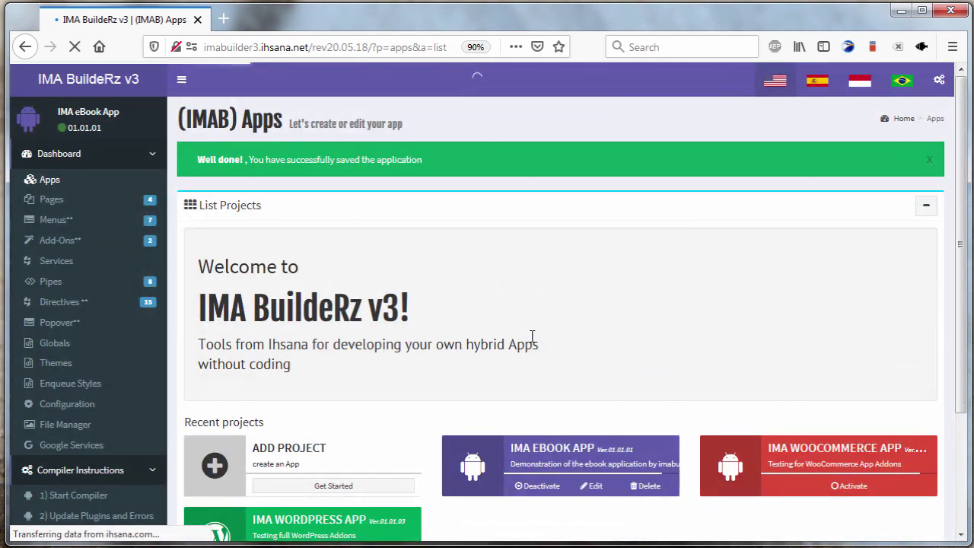
{"action": "scroll", "coordinate": [533, 339], "scroll_direction": "down", "scroll_amount": 2}
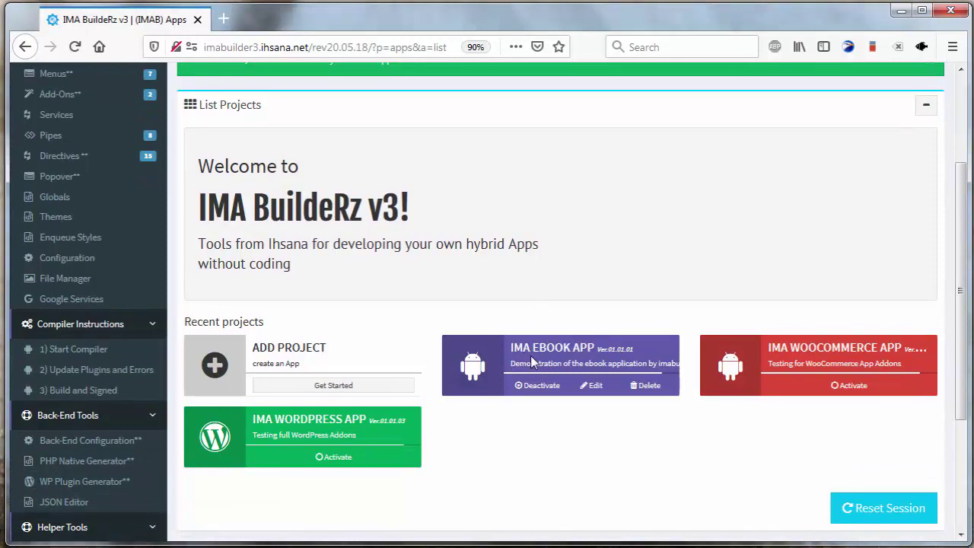
{"action": "scroll", "coordinate": [415, 312], "scroll_direction": "up", "scroll_amount": 2}
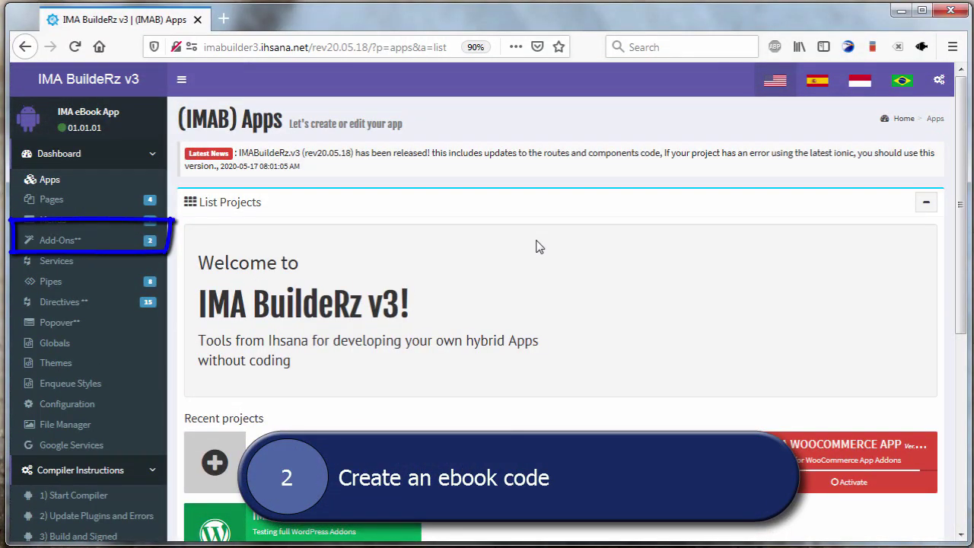
Step: Find the eBook App extension among the add-ons and choose it for the project
{"action": "left_click", "coordinate": [77, 242]}
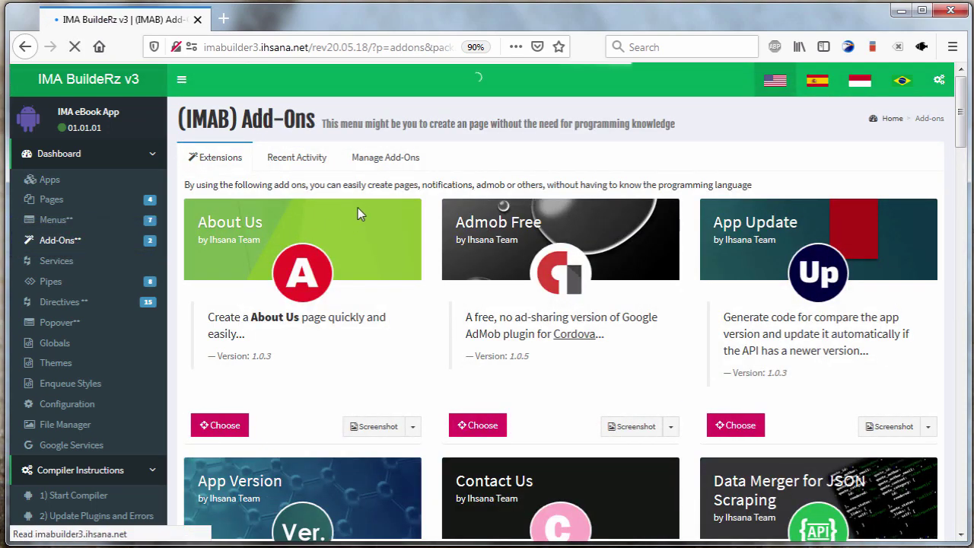
{"action": "scroll", "coordinate": [728, 304], "scroll_direction": "down", "scroll_amount": 3}
{"action": "scroll", "coordinate": [728, 306], "scroll_direction": "down", "scroll_amount": 10}
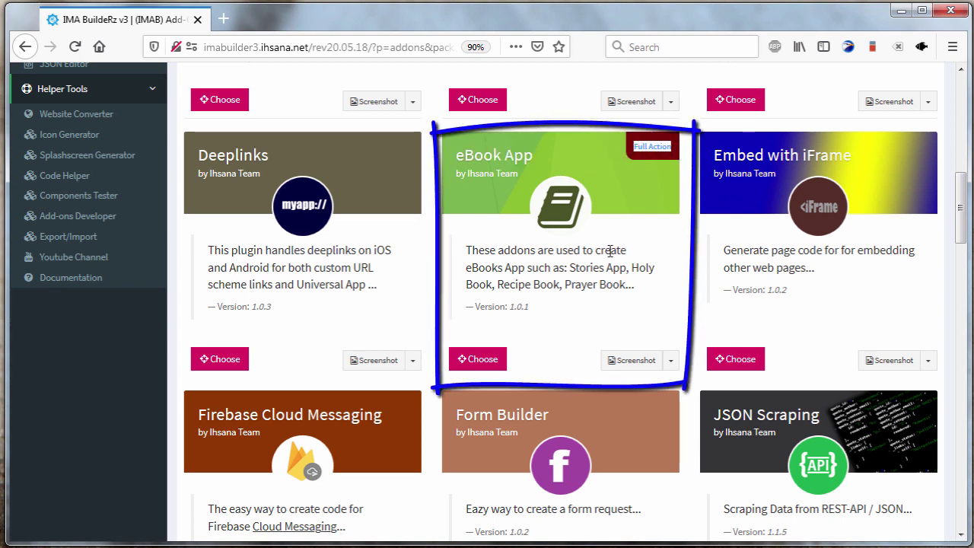
{"action": "left_click", "coordinate": [478, 359]}
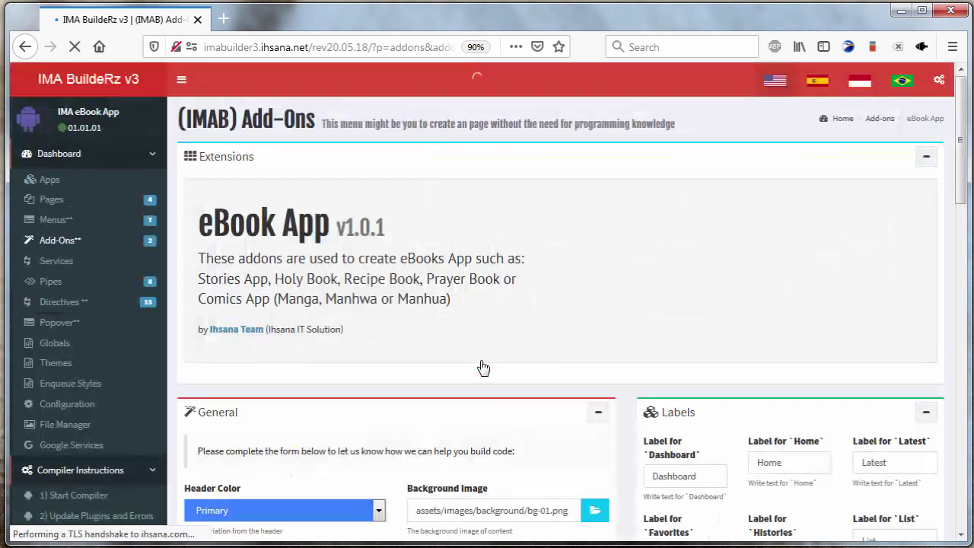
{"action": "scroll", "coordinate": [478, 344], "scroll_direction": "down", "scroll_amount": 5}
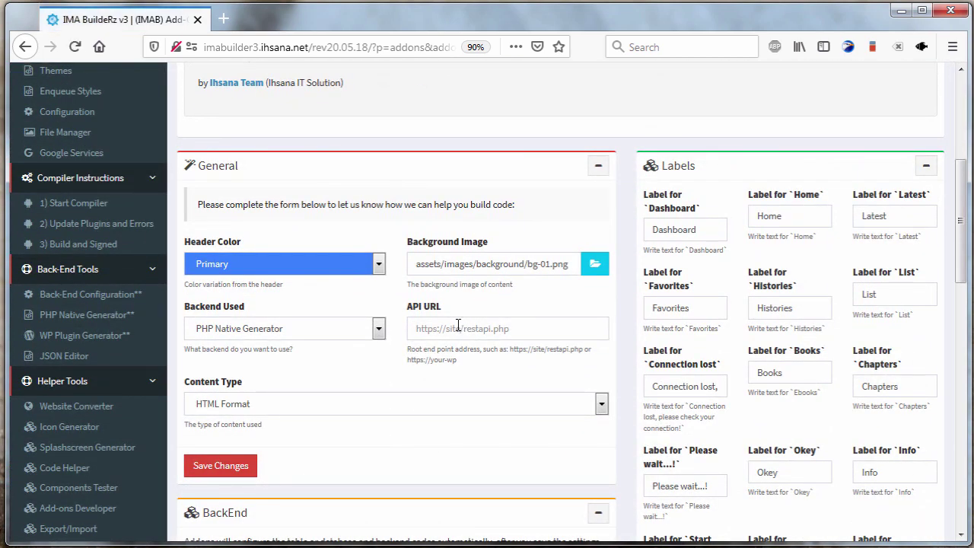
{"action": "left_click", "coordinate": [349, 329]}
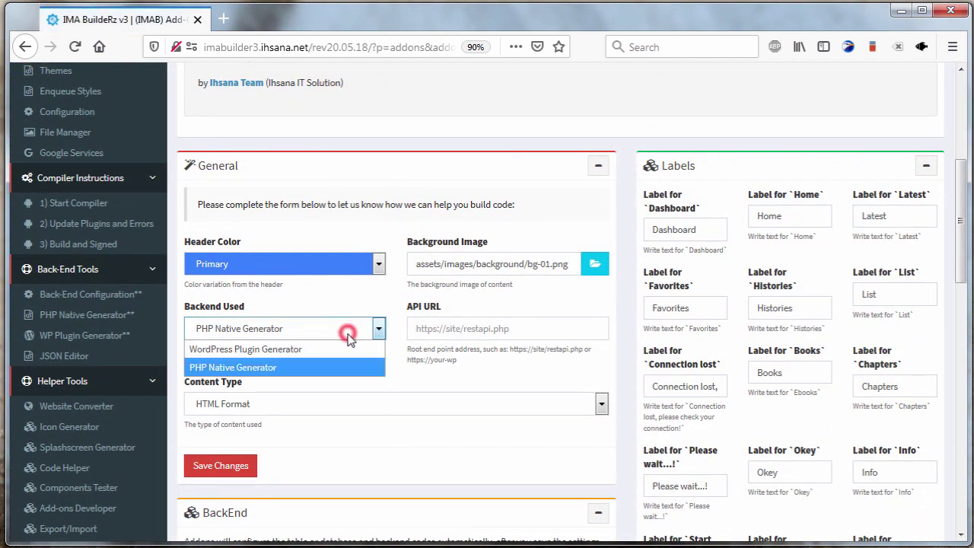
{"action": "left_click", "coordinate": [254, 369]}
{"action": "left_click", "coordinate": [486, 329]}
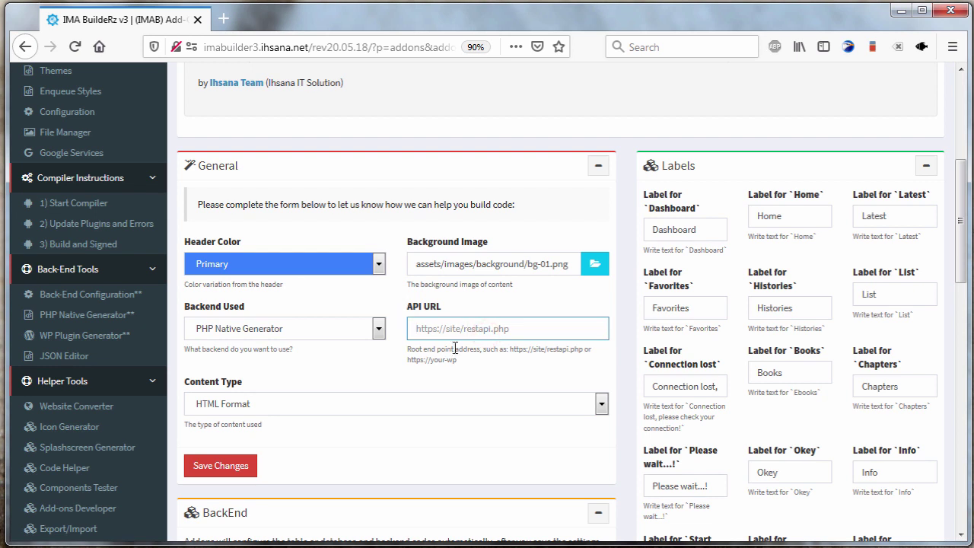
{"action": "left_click", "coordinate": [487, 331]}
{"action": "key", "text": "ctrl+v"}
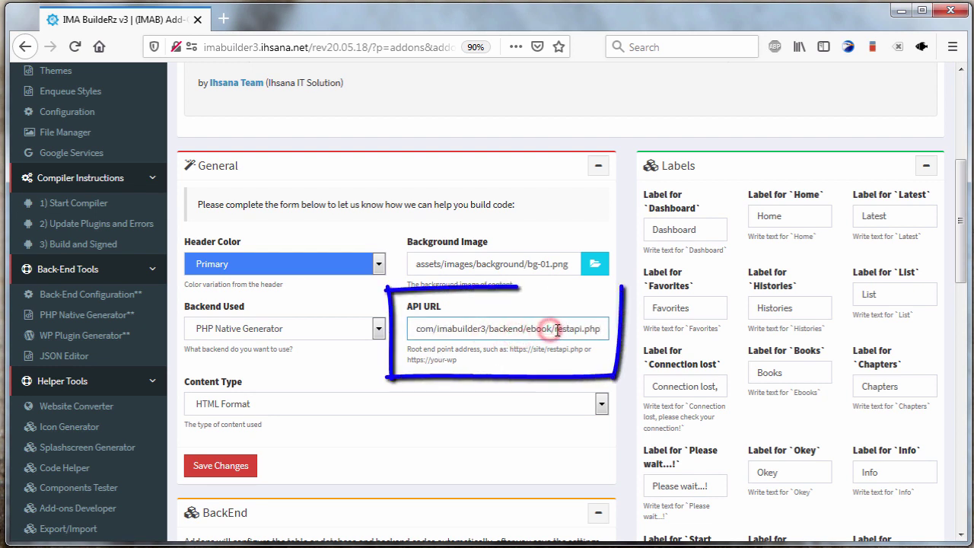
{"action": "left_click_drag", "start_coordinate": [553, 329], "coordinate": [609, 329]}
{"action": "left_click", "coordinate": [580, 347]}
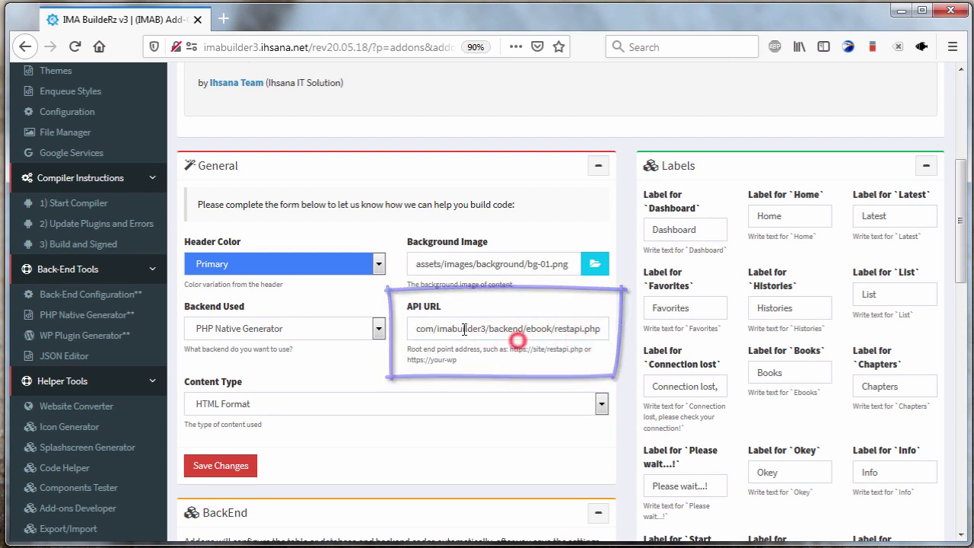
{"action": "left_click", "coordinate": [432, 356]}
Step: Choose HTML Format as the content type and save the eBook App add-on's settings
{"action": "left_click", "coordinate": [235, 409]}
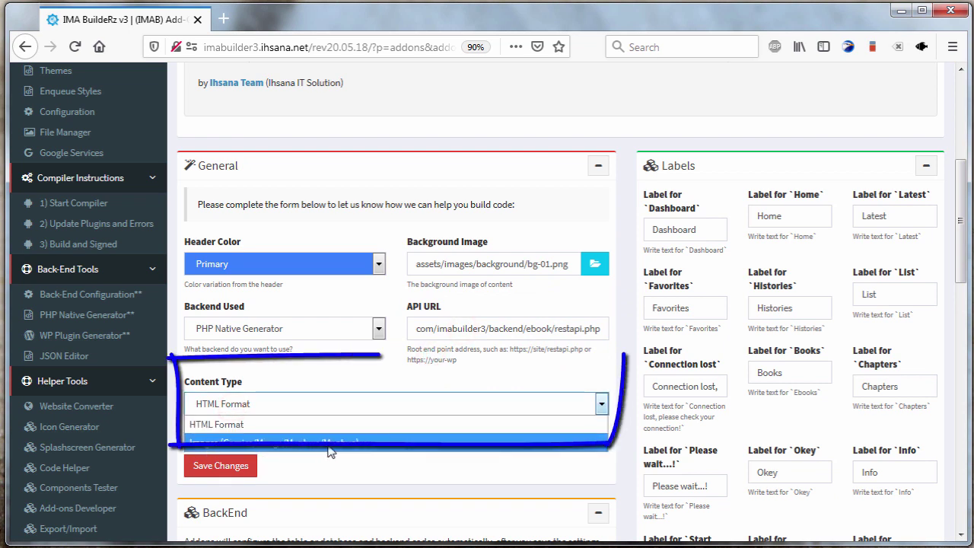
{"action": "left_click", "coordinate": [272, 411]}
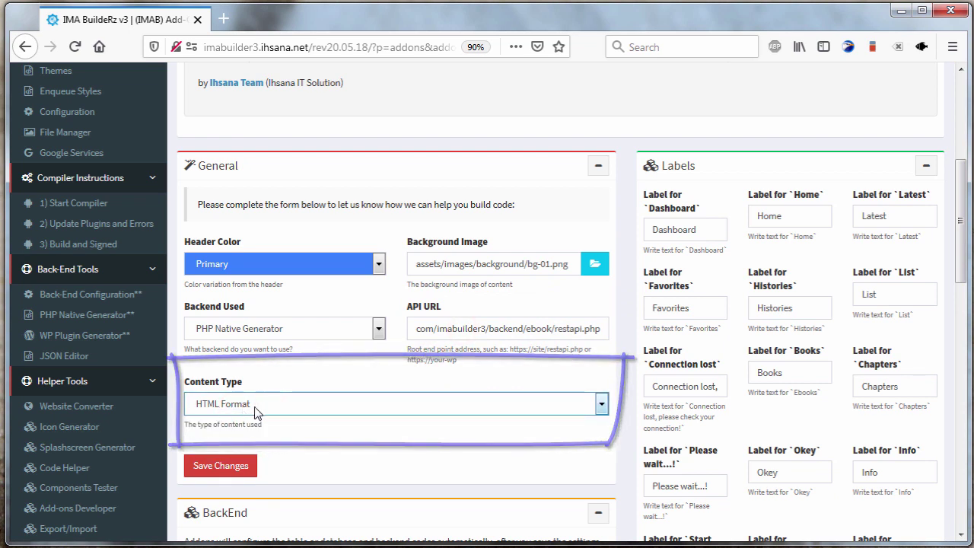
{"action": "left_click", "coordinate": [303, 450]}
{"action": "scroll", "coordinate": [446, 455], "scroll_direction": "down", "scroll_amount": 3}
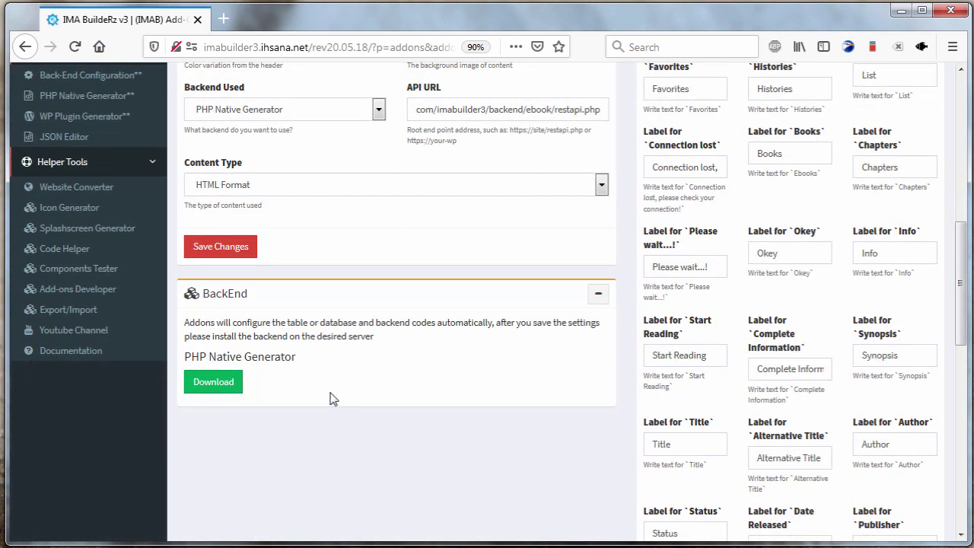
{"action": "scroll", "coordinate": [389, 383], "scroll_direction": "up", "scroll_amount": 5}
{"action": "scroll", "coordinate": [685, 320], "scroll_direction": "down", "scroll_amount": 3}
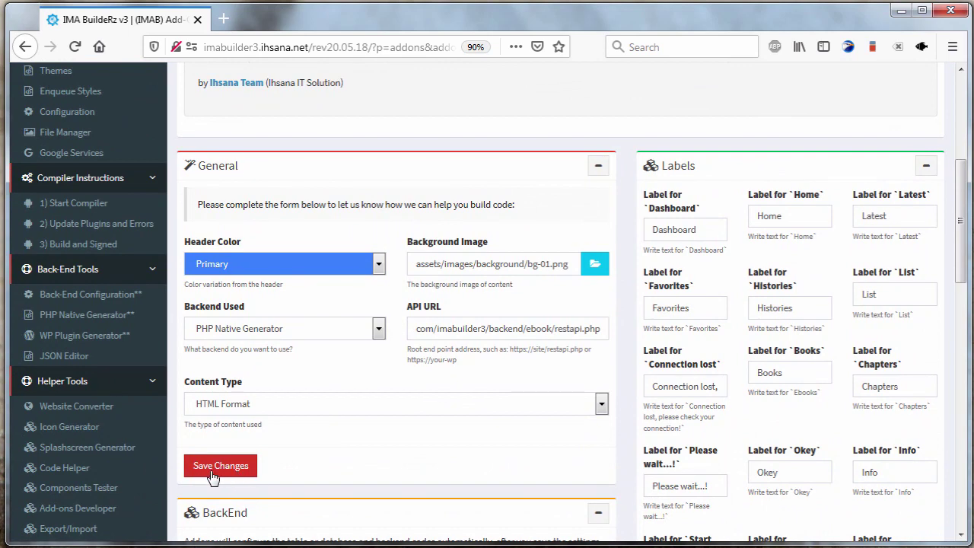
{"action": "left_click", "coordinate": [221, 473]}
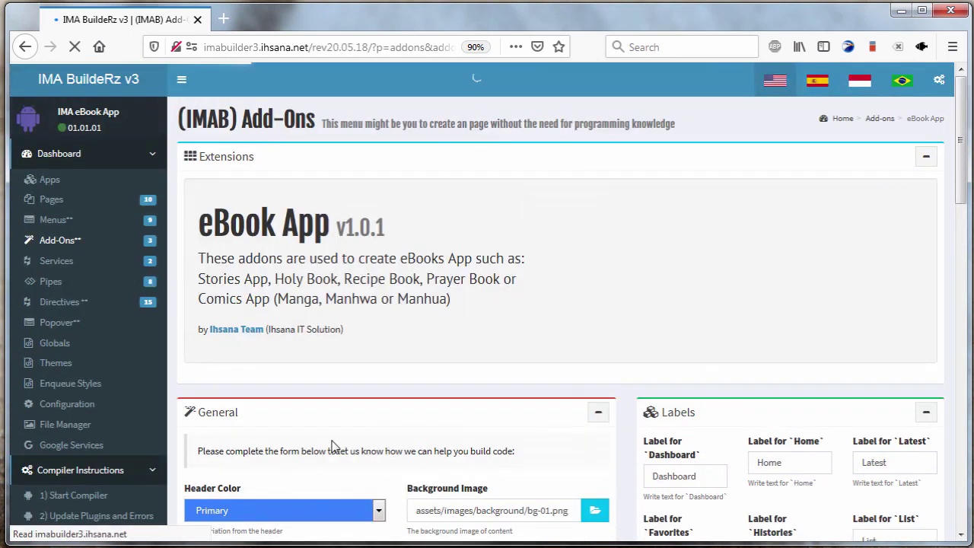
Step: Open the PHP Native Generator through the download option in the eBook add-on's BackEnd section
{"action": "scroll", "coordinate": [376, 434], "scroll_direction": "down", "scroll_amount": 3}
{"action": "scroll", "coordinate": [381, 434], "scroll_direction": "down", "scroll_amount": 5}
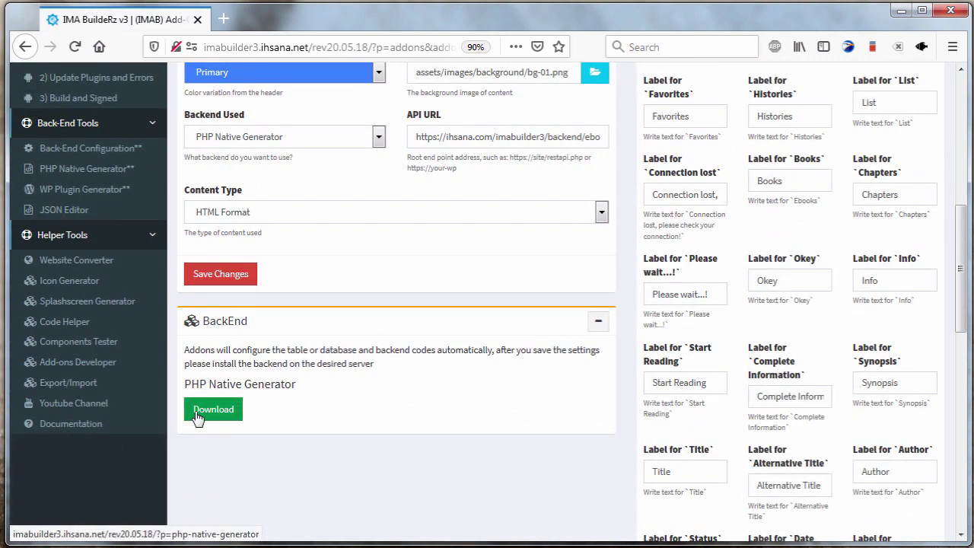
{"action": "left_click", "coordinate": [206, 411]}
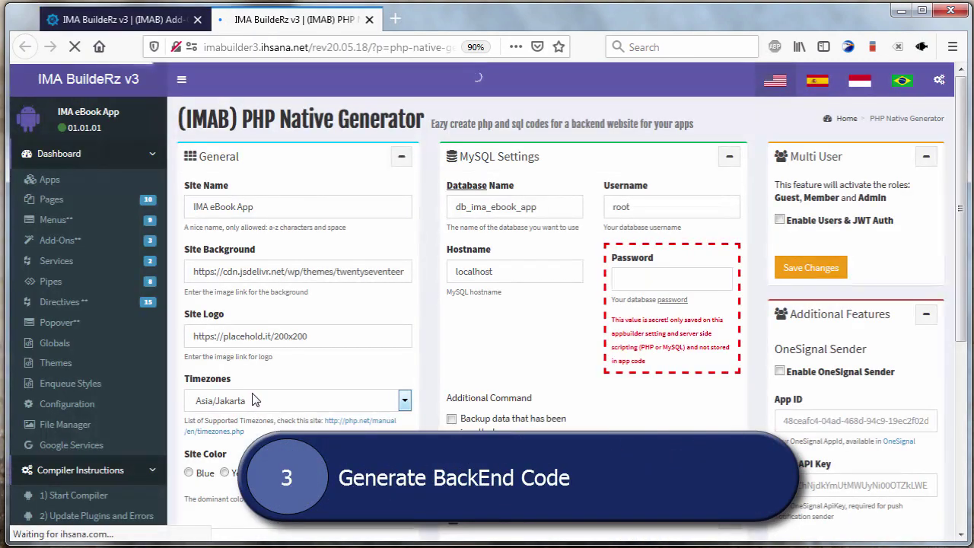
Step: Review the backend's site background and logo settings and set the site color to Green
{"action": "scroll", "coordinate": [487, 312], "scroll_direction": "down", "scroll_amount": 4}
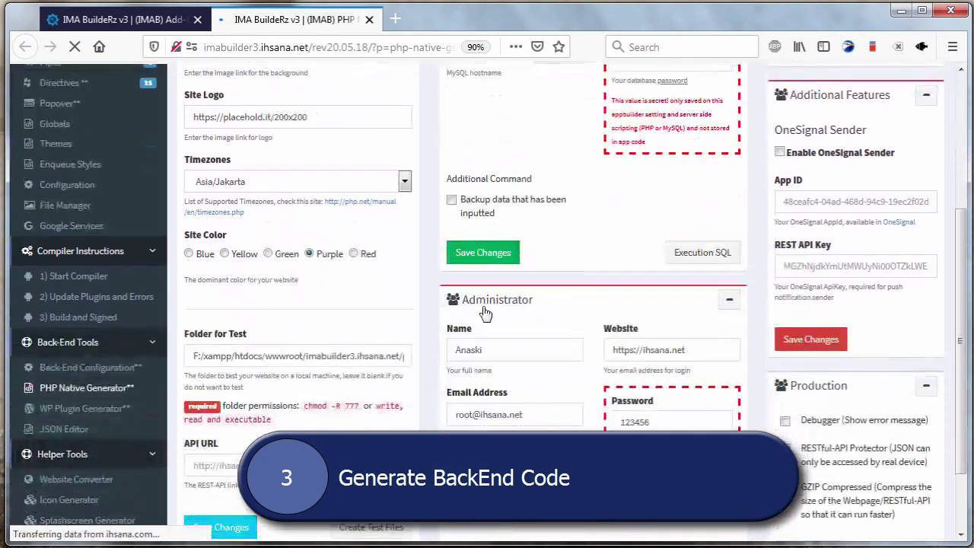
{"action": "scroll", "coordinate": [421, 308], "scroll_direction": "up", "scroll_amount": 2}
{"action": "scroll", "coordinate": [421, 312], "scroll_direction": "up", "scroll_amount": 1}
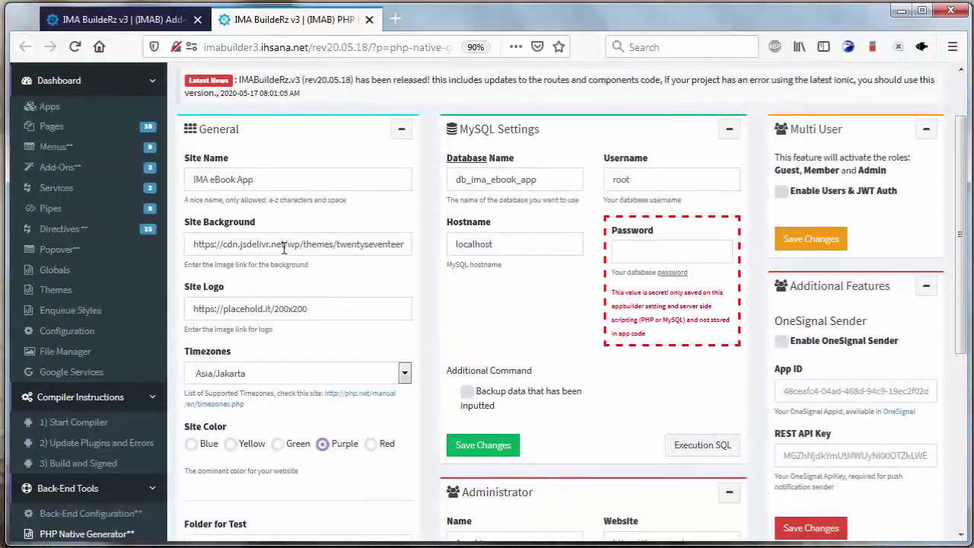
{"action": "left_click", "coordinate": [280, 246]}
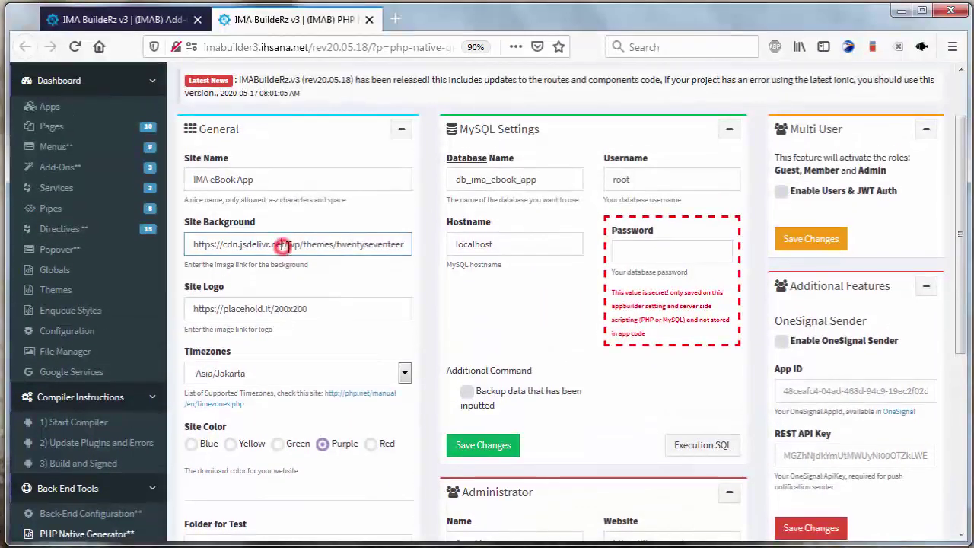
{"action": "left_click", "coordinate": [311, 317]}
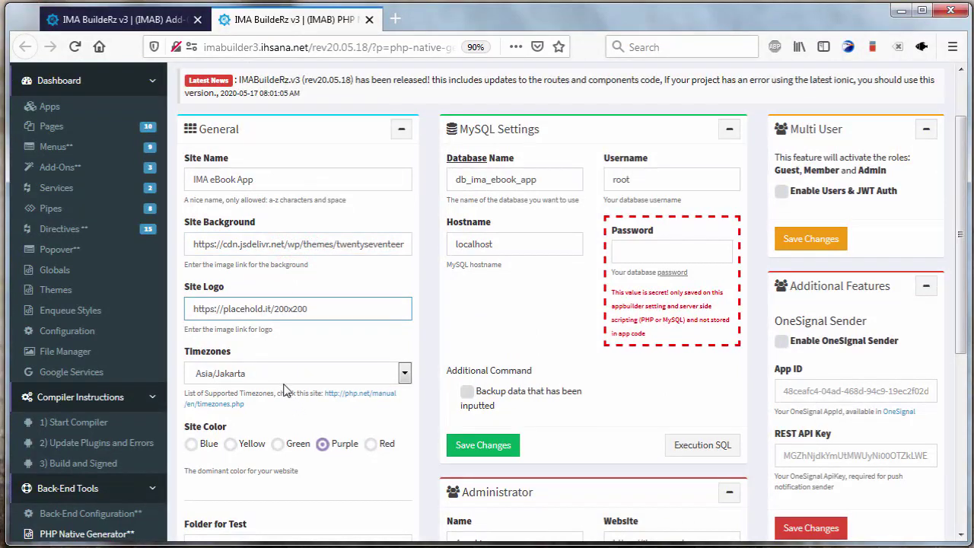
{"action": "left_click", "coordinate": [276, 446]}
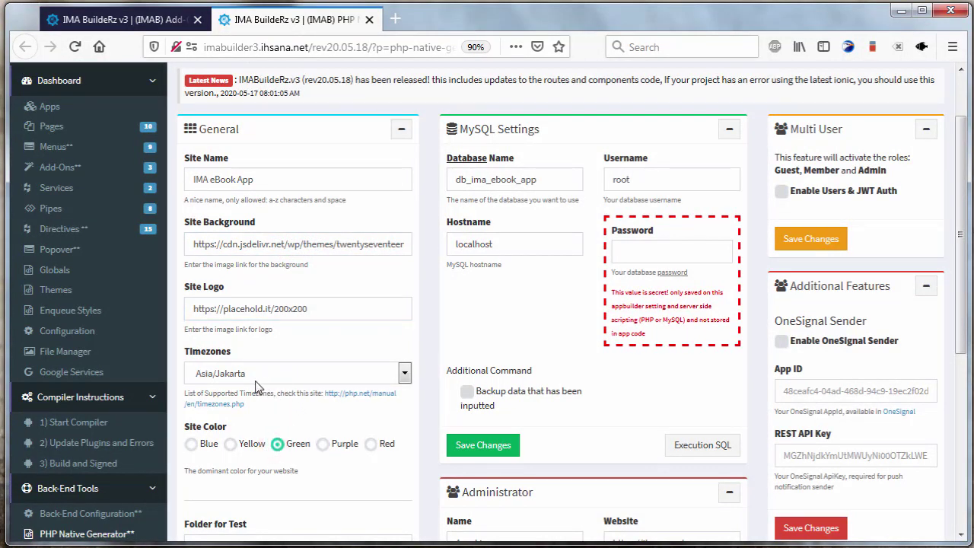
Step: Review the timezone, site logo, site background and site name in the General settings
{"action": "left_click", "coordinate": [222, 373]}
{"action": "left_click", "coordinate": [220, 371]}
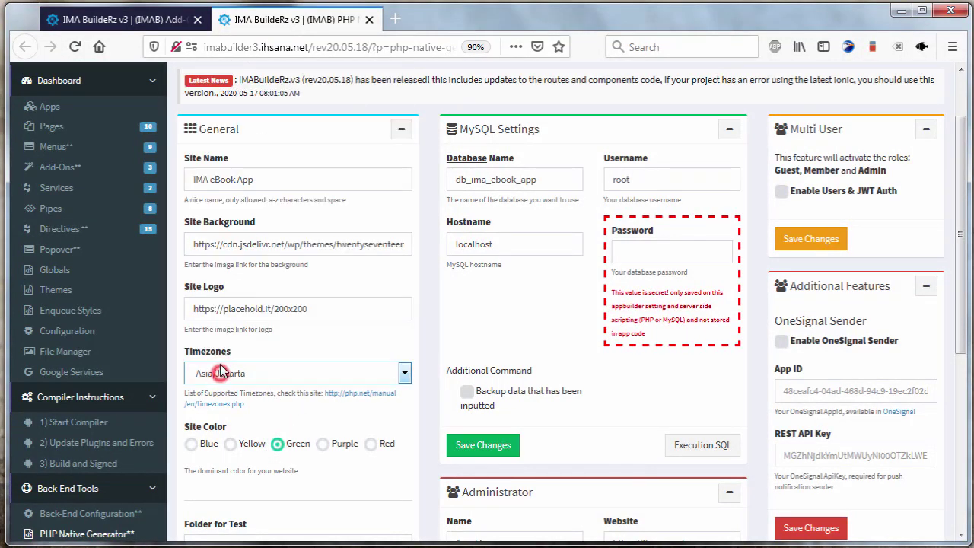
{"action": "left_click", "coordinate": [217, 312]}
{"action": "left_click", "coordinate": [248, 247]}
{"action": "left_click", "coordinate": [276, 182]}
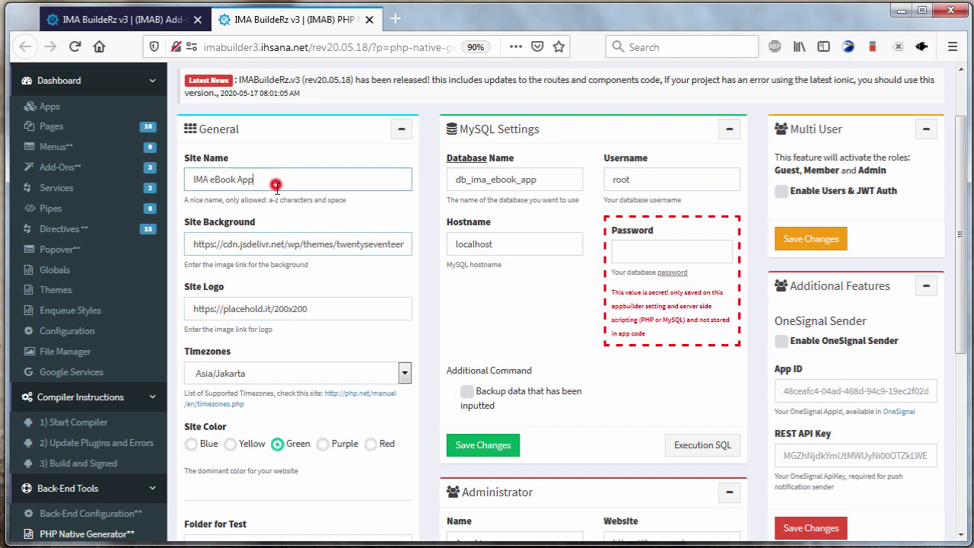
Step: Check the full test folder path and save the General settings
{"action": "scroll", "coordinate": [333, 373], "scroll_direction": "down", "scroll_amount": 1}
{"action": "scroll", "coordinate": [333, 373], "scroll_direction": "down", "scroll_amount": 3}
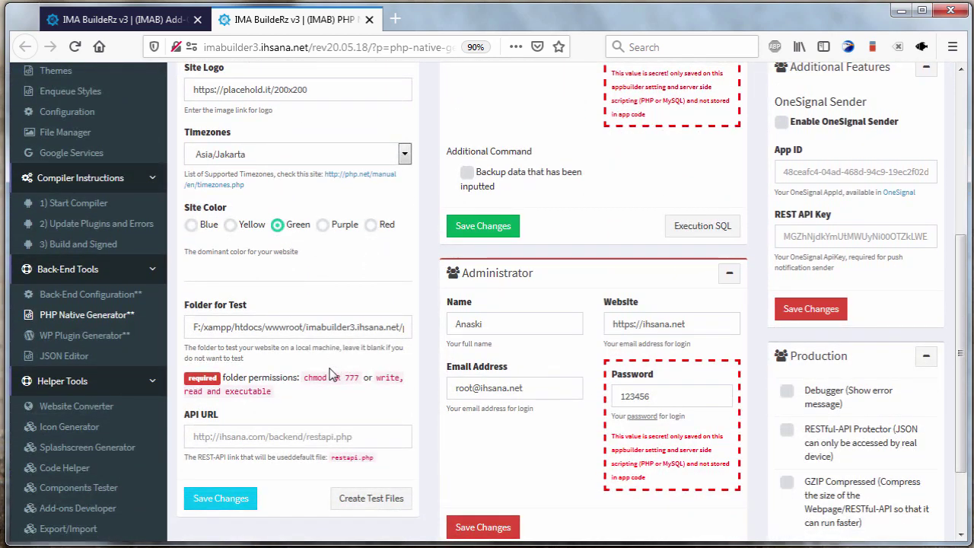
{"action": "triple_click", "coordinate": [204, 326]}
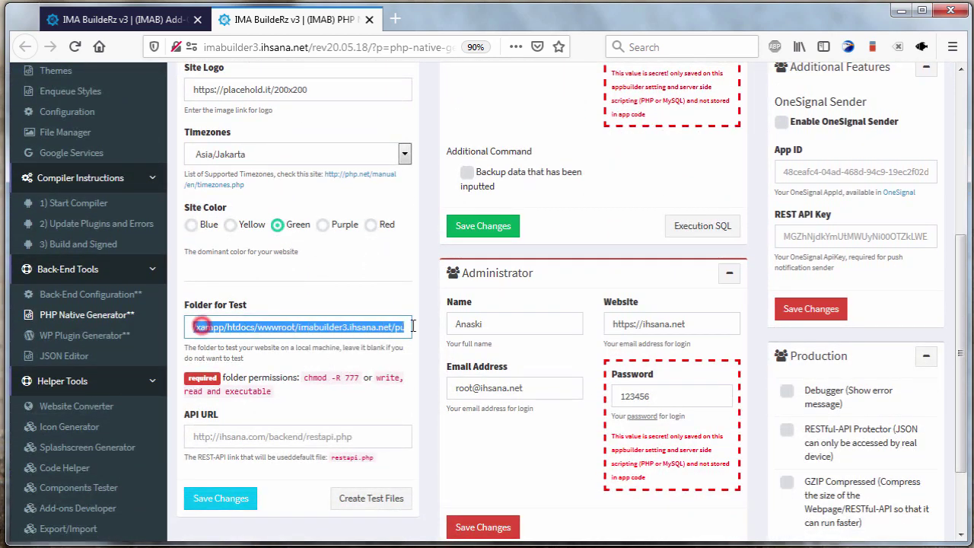
{"action": "left_click", "coordinate": [325, 390]}
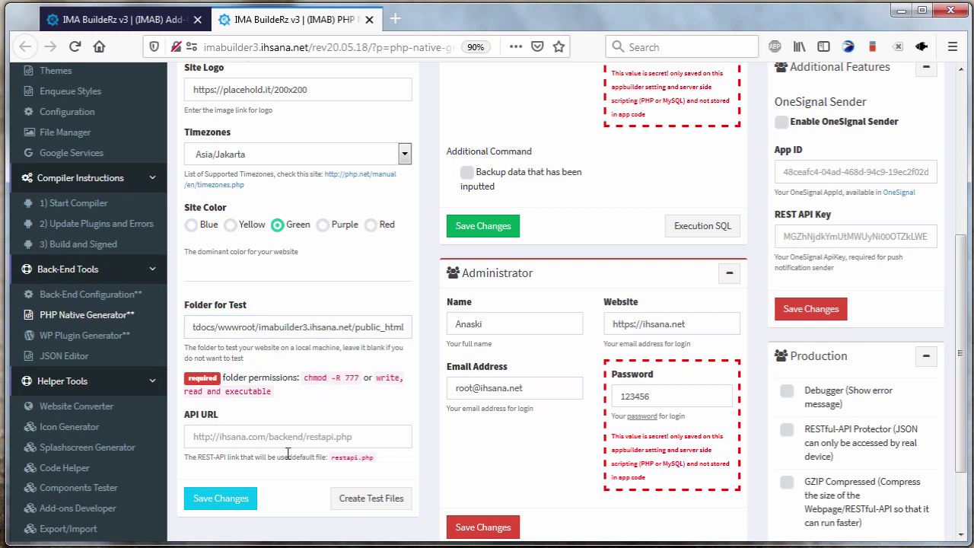
{"action": "left_click", "coordinate": [227, 501]}
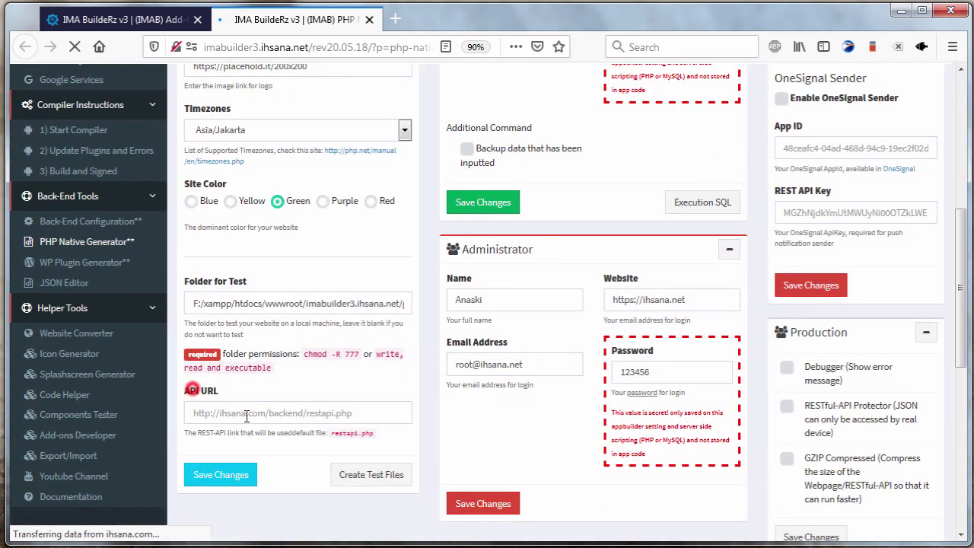
{"action": "left_click", "coordinate": [246, 415]}
{"action": "key", "text": "ctrl+v"}
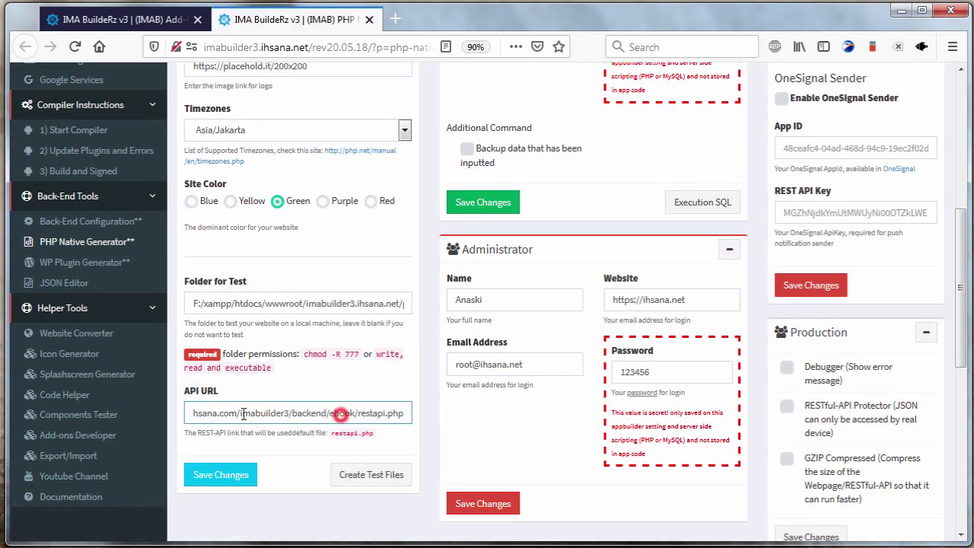
{"action": "triple_click", "coordinate": [214, 413]}
{"action": "scroll", "coordinate": [213, 412], "scroll_direction": "down", "scroll_amount": 1}
{"action": "left_click", "coordinate": [270, 441]}
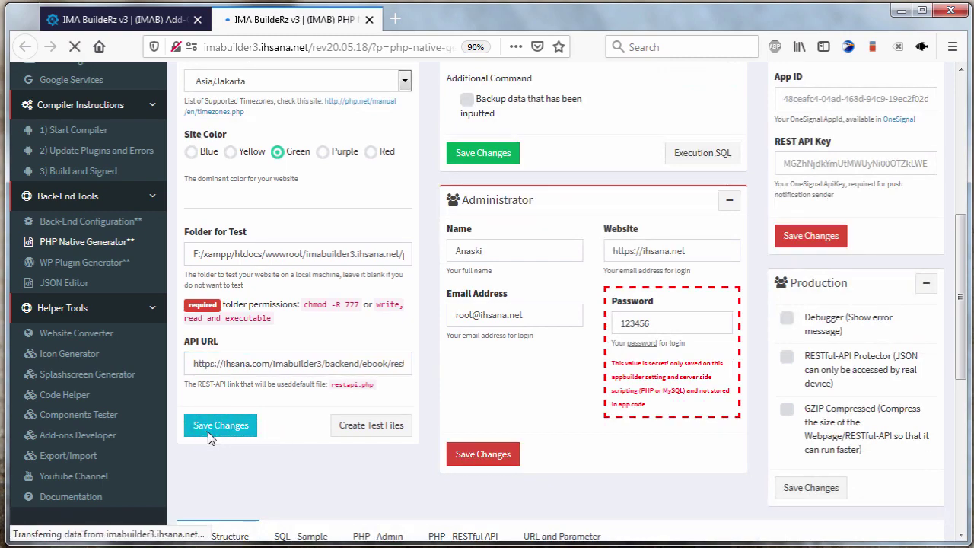
Step: Look through the SQL structure code, download the backend package php-native.zip, and locate ima_ebook_app.sql among the extracted files
{"action": "scroll", "coordinate": [317, 455], "scroll_direction": "down", "scroll_amount": 5}
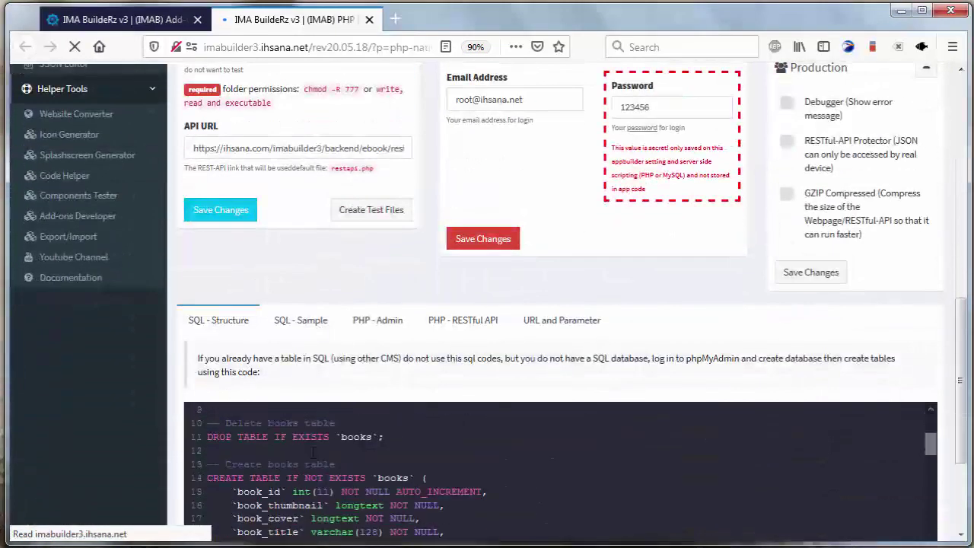
{"action": "scroll", "coordinate": [478, 479], "scroll_direction": "down", "scroll_amount": 7}
{"action": "scroll", "coordinate": [478, 479], "scroll_direction": "down", "scroll_amount": 5}
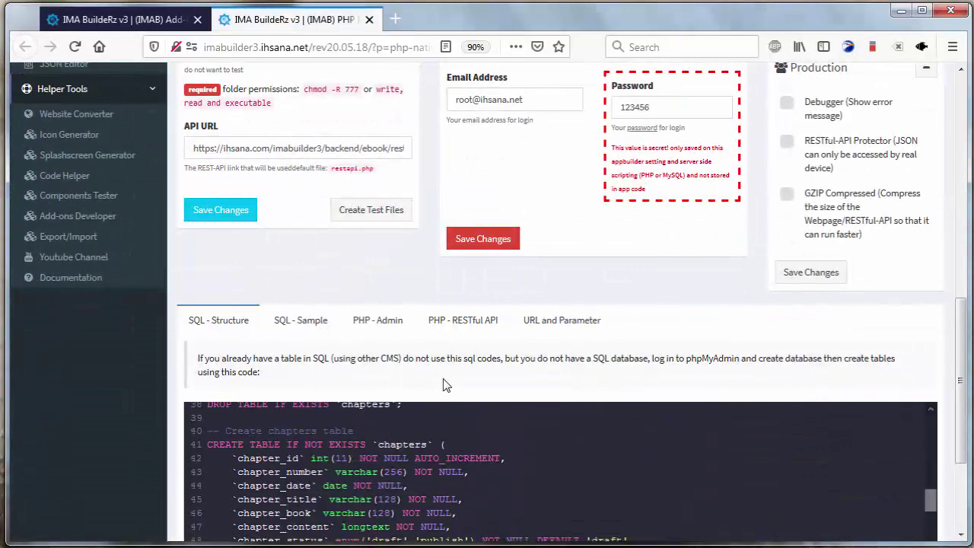
{"action": "scroll", "coordinate": [448, 383], "scroll_direction": "down", "scroll_amount": 3}
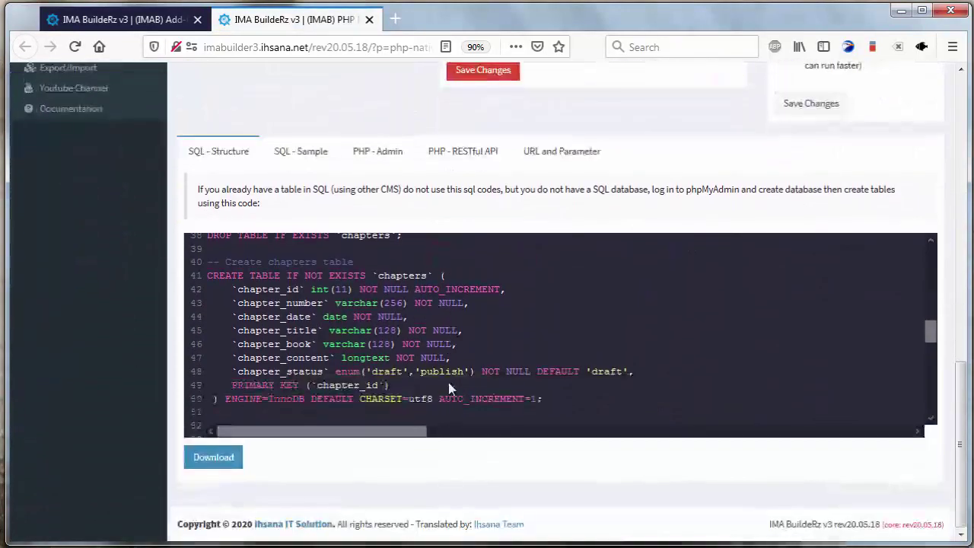
{"action": "left_click", "coordinate": [216, 460]}
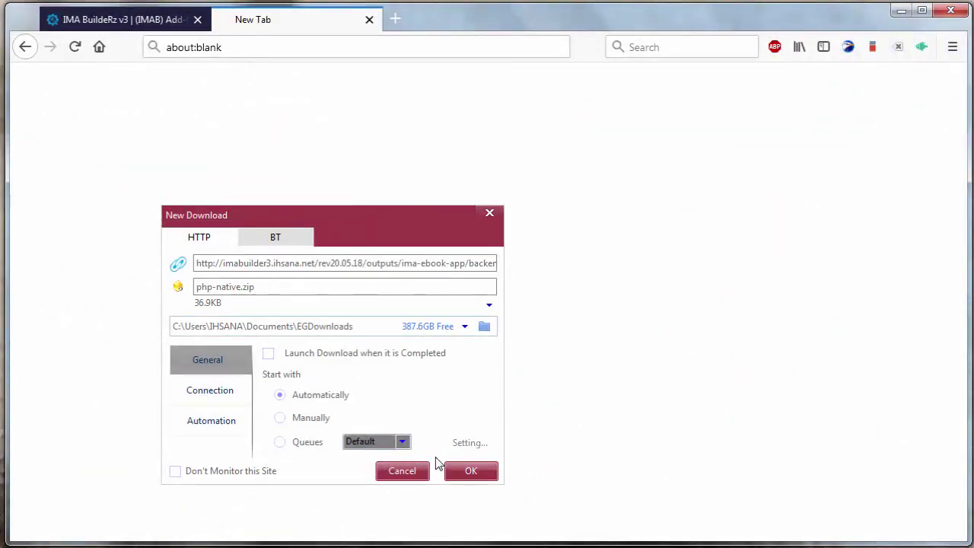
{"action": "left_click", "coordinate": [465, 472]}
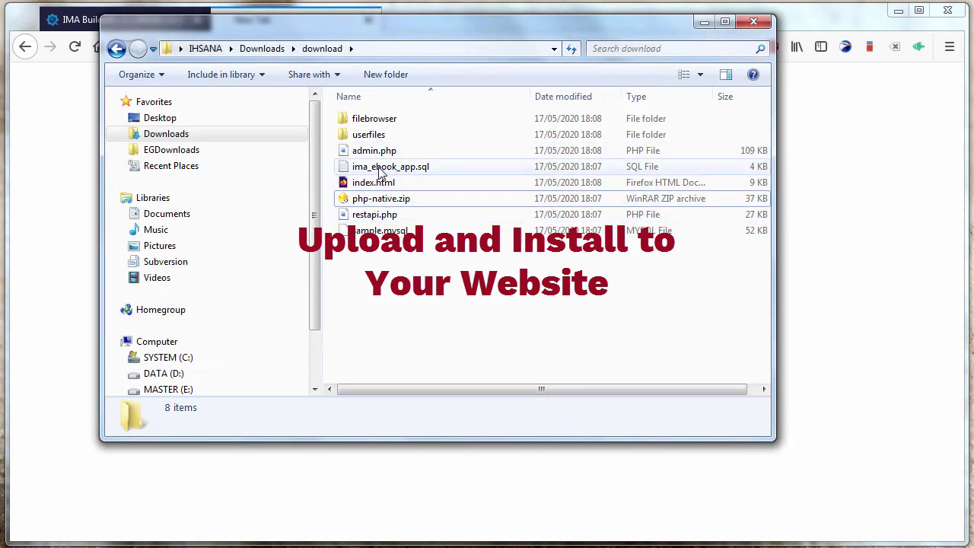
{"action": "left_click", "coordinate": [380, 169]}
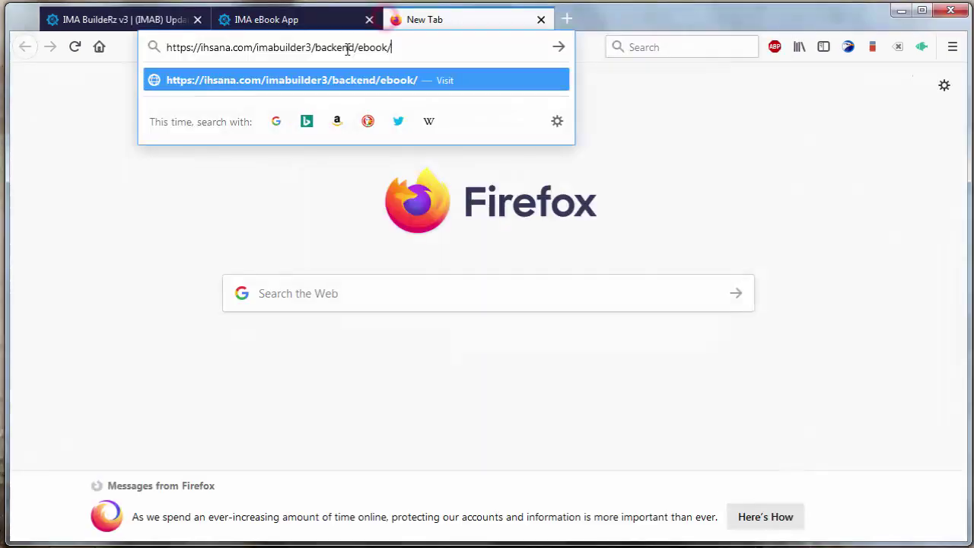
{"action": "key", "text": "Return"}
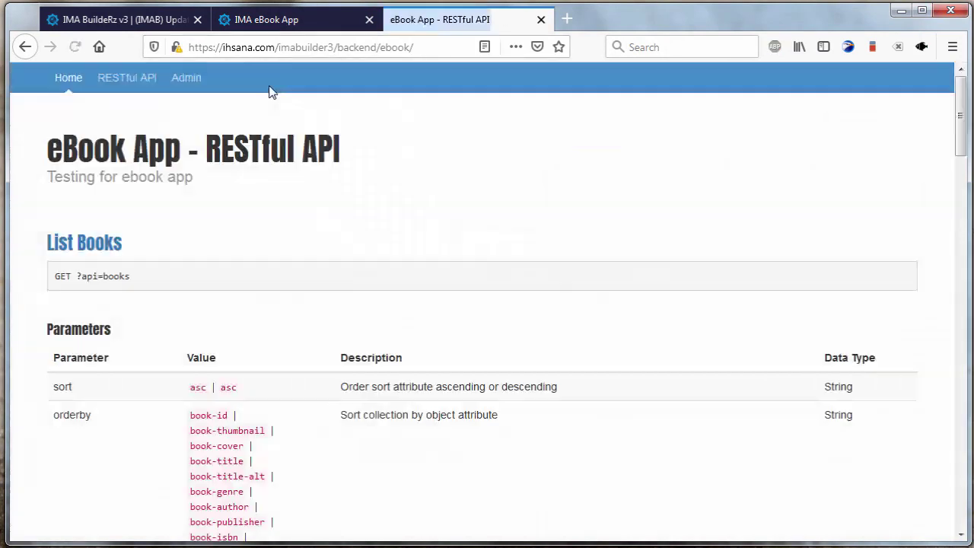
{"action": "scroll", "coordinate": [141, 220], "scroll_direction": "down", "scroll_amount": 10}
{"action": "scroll", "coordinate": [206, 251], "scroll_direction": "up", "scroll_amount": 10}
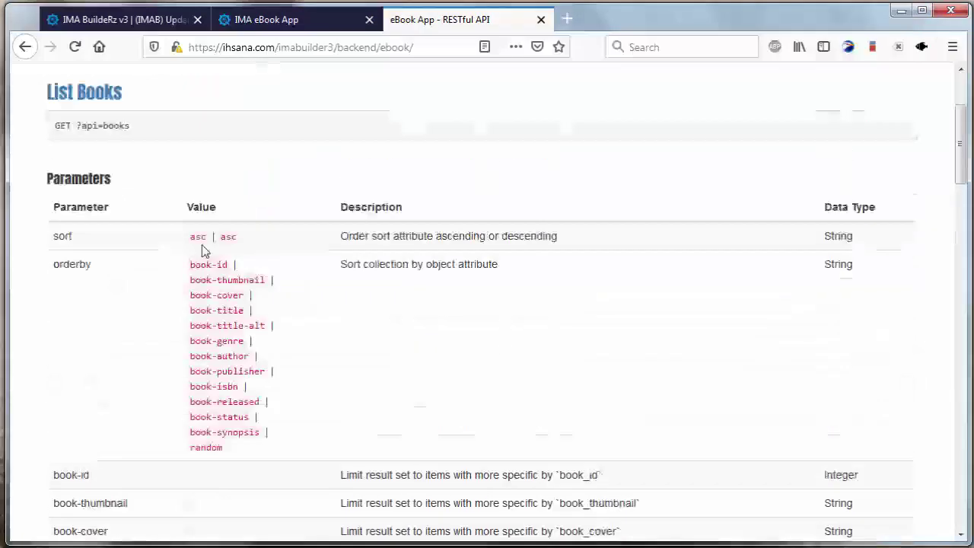
Step: Open the backend's RESTful API output, inspect its restapi.php address and JSON routes, and close it
{"action": "left_click", "coordinate": [105, 84]}
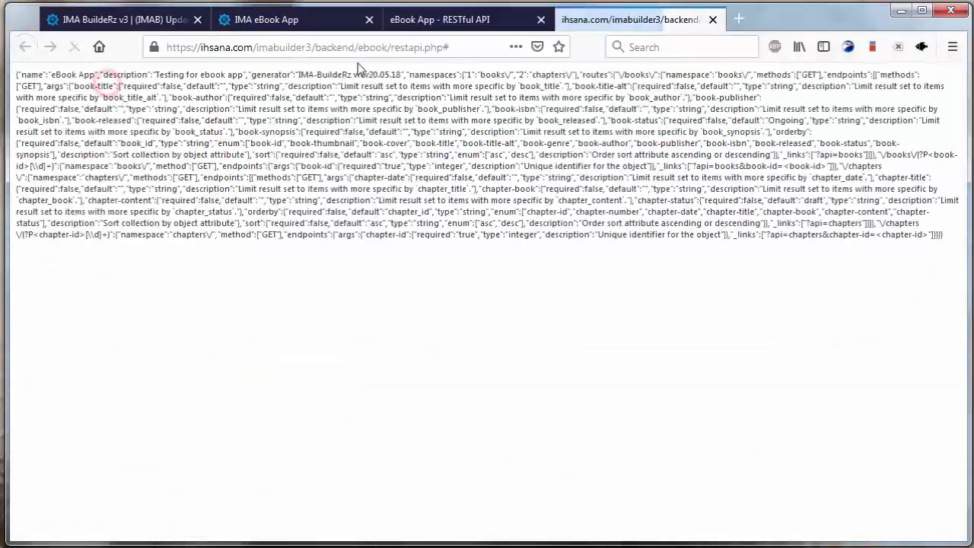
{"action": "left_click", "coordinate": [418, 47]}
{"action": "left_click", "coordinate": [423, 47]}
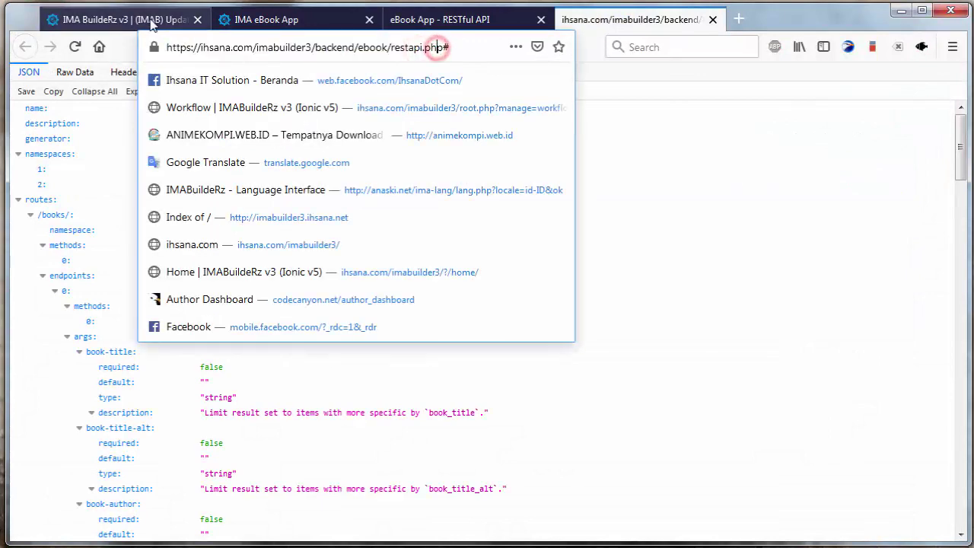
{"action": "left_click", "coordinate": [149, 21]}
{"action": "scroll", "coordinate": [418, 299], "scroll_direction": "up", "scroll_amount": 3}
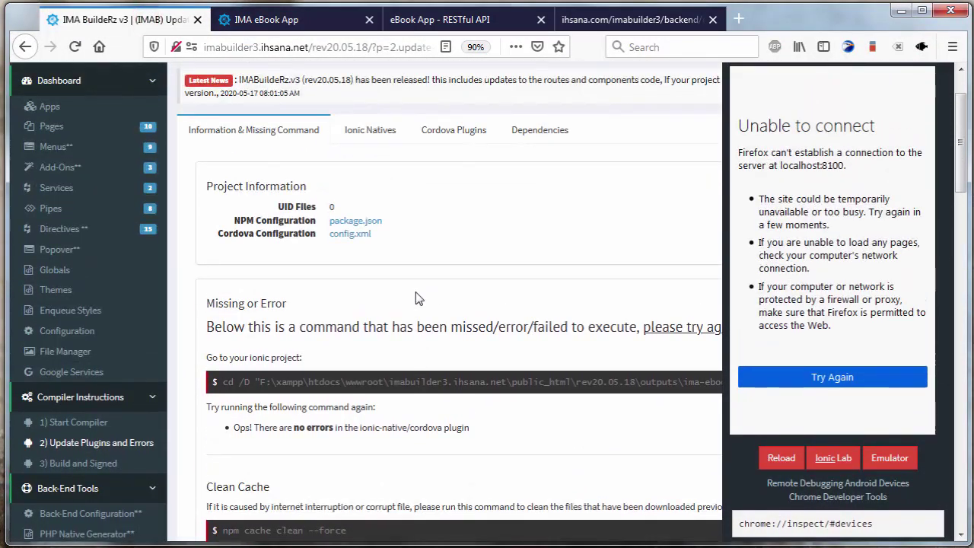
{"action": "left_click", "coordinate": [618, 27]}
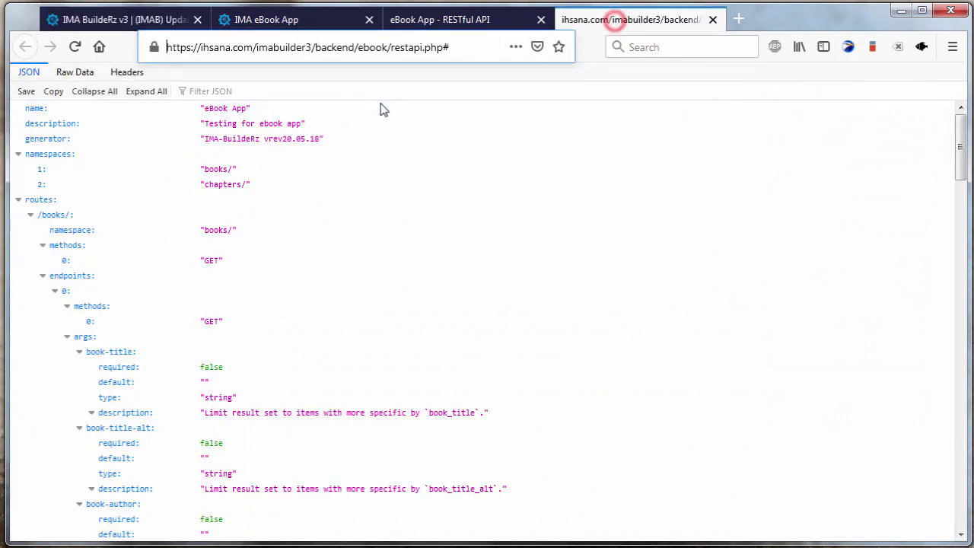
{"action": "left_click", "coordinate": [392, 150]}
{"action": "left_click", "coordinate": [713, 19]}
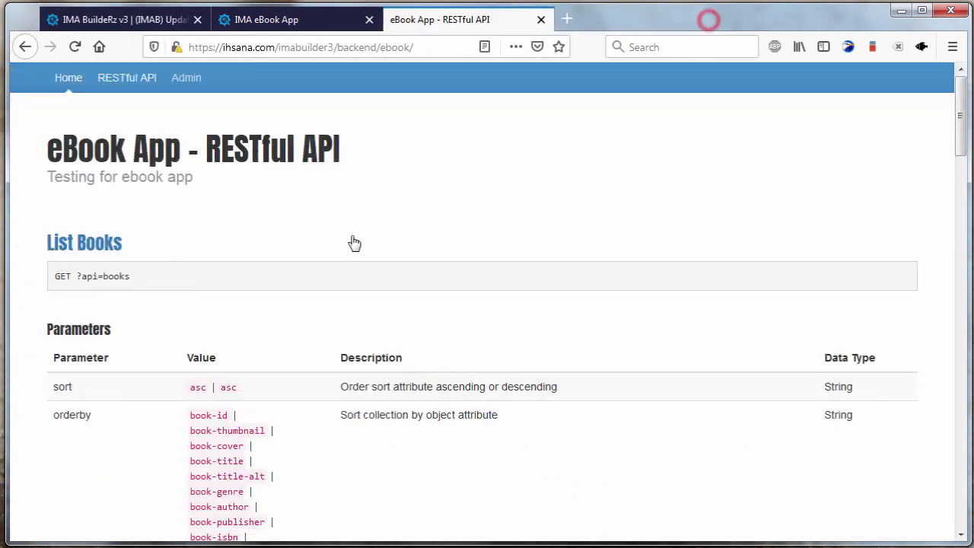
Step: Open the backend's Admin login page and copy the administrator's login email from the PHP Native Generator settings
{"action": "left_click", "coordinate": [193, 87]}
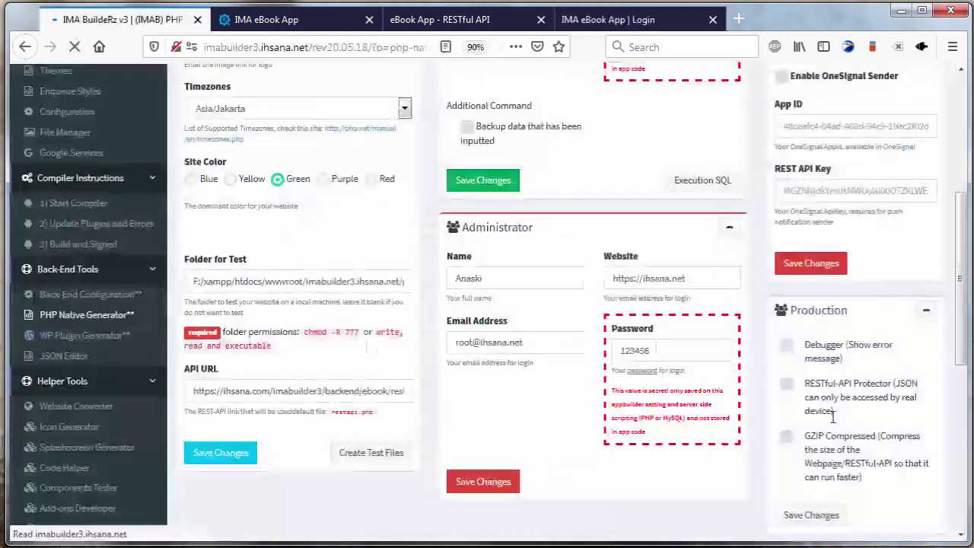
{"action": "scroll", "coordinate": [833, 415], "scroll_direction": "down", "scroll_amount": 2}
{"action": "scroll", "coordinate": [473, 434], "scroll_direction": "up", "scroll_amount": 3}
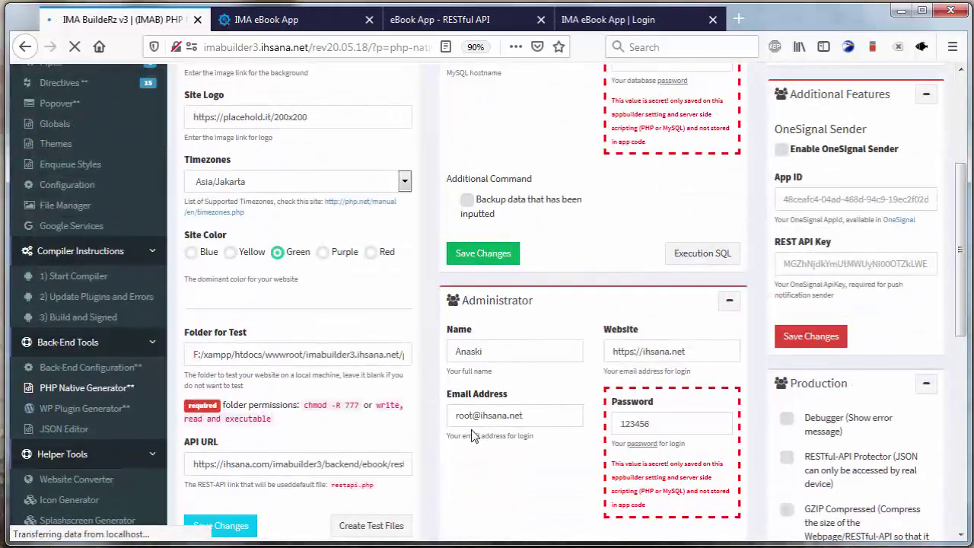
{"action": "triple_click", "coordinate": [555, 412]}
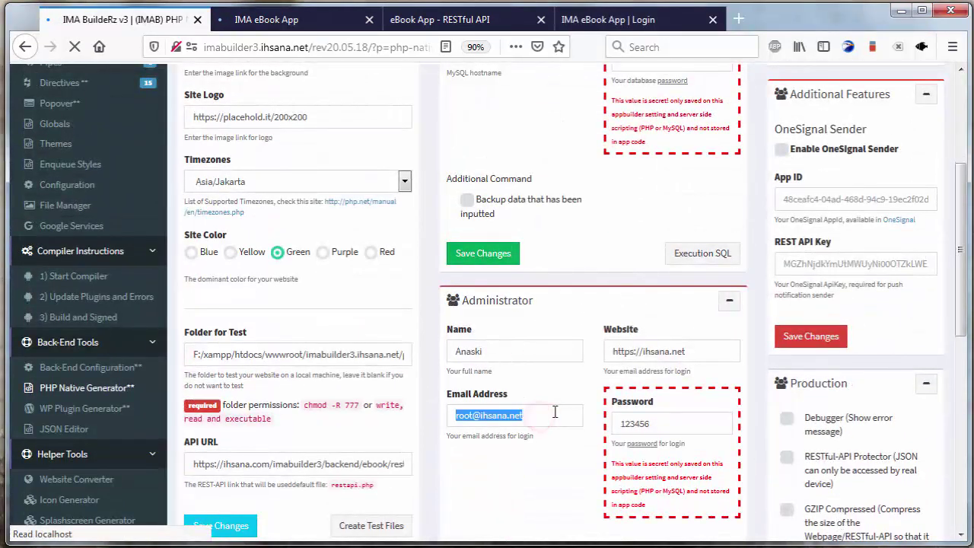
{"action": "left_click", "coordinate": [554, 412]}
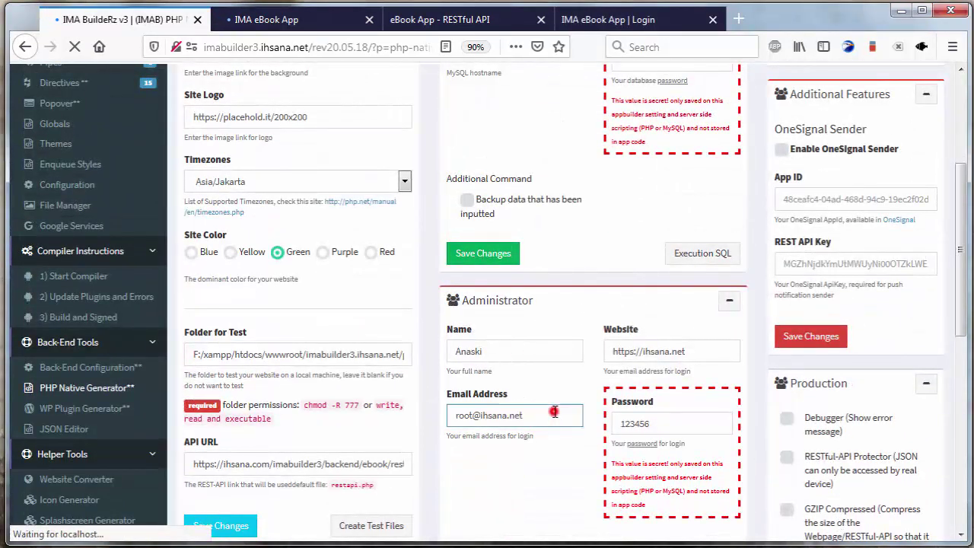
{"action": "left_click", "coordinate": [479, 424]}
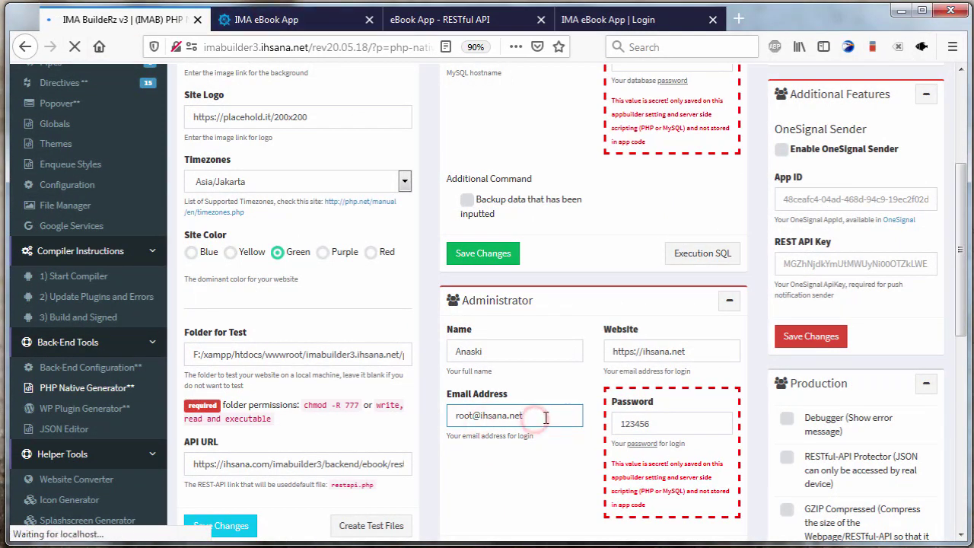
{"action": "left_click_drag", "start_coordinate": [540, 416], "coordinate": [450, 404]}
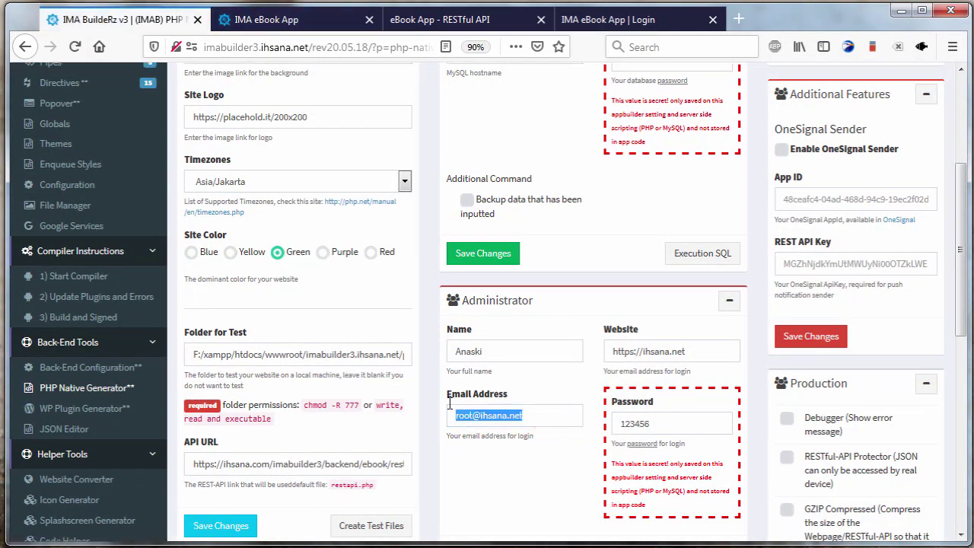
{"action": "left_click", "coordinate": [601, 19]}
{"action": "left_click", "coordinate": [122, 19]}
{"action": "right_click", "coordinate": [519, 425]}
{"action": "left_click", "coordinate": [555, 464]}
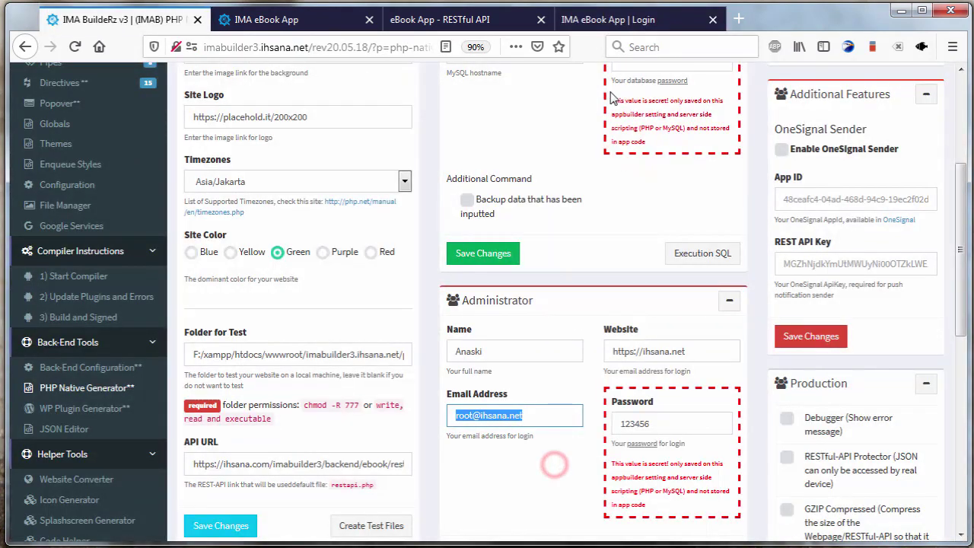
Step: Sign in to the IMA eBook App panel with the administrator's email and password, and save the login in the browser
{"action": "left_click", "coordinate": [609, 19]}
{"action": "left_click", "coordinate": [431, 345]}
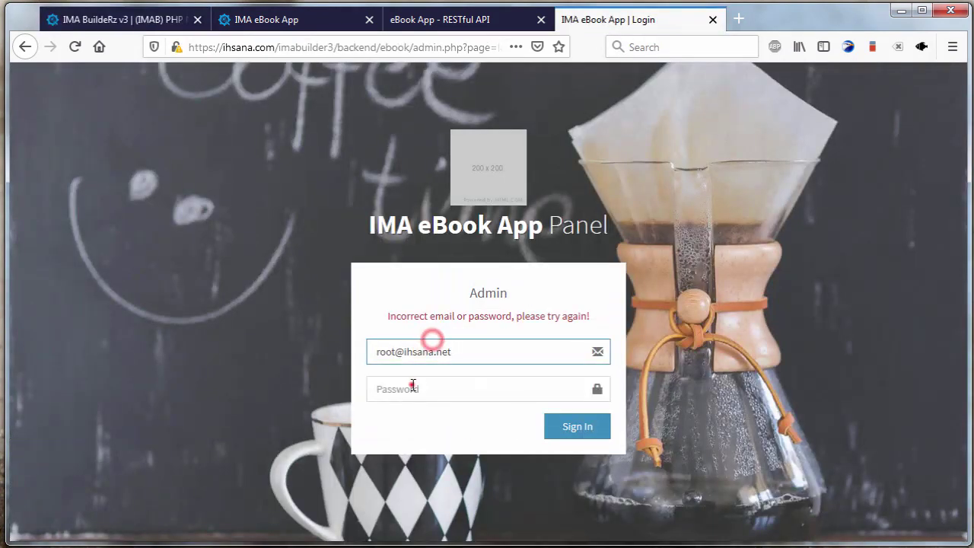
{"action": "left_click", "coordinate": [413, 388]}
{"action": "type", "text": "1"}
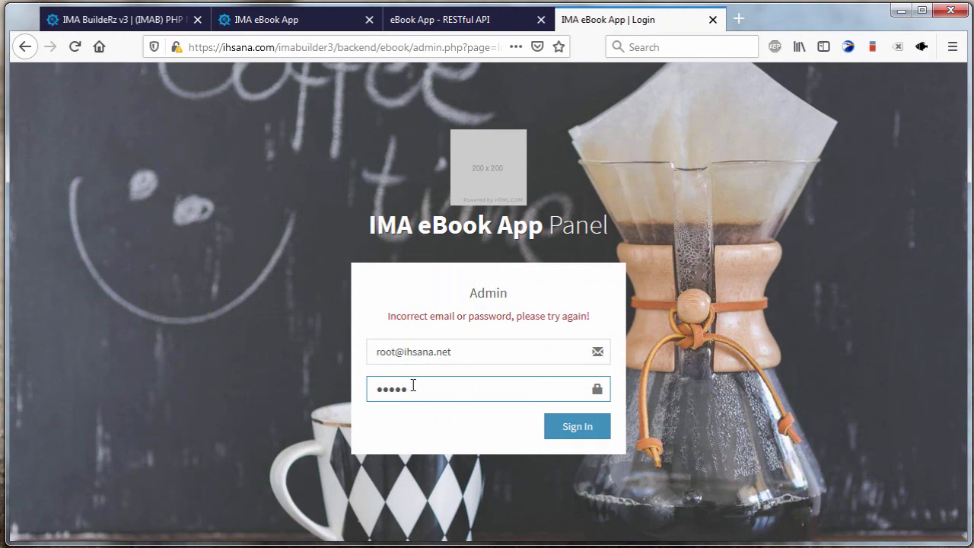
{"action": "left_click", "coordinate": [577, 428]}
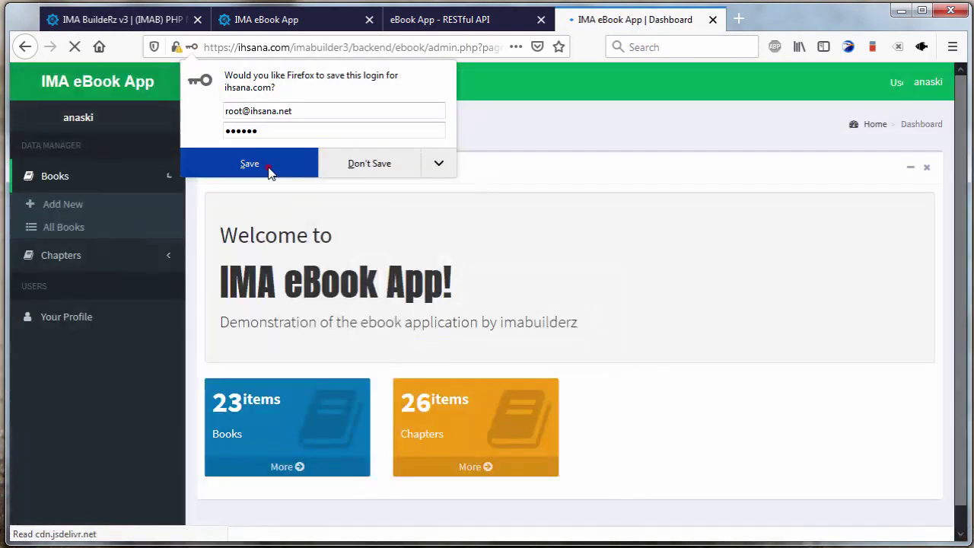
{"action": "left_click", "coordinate": [268, 166]}
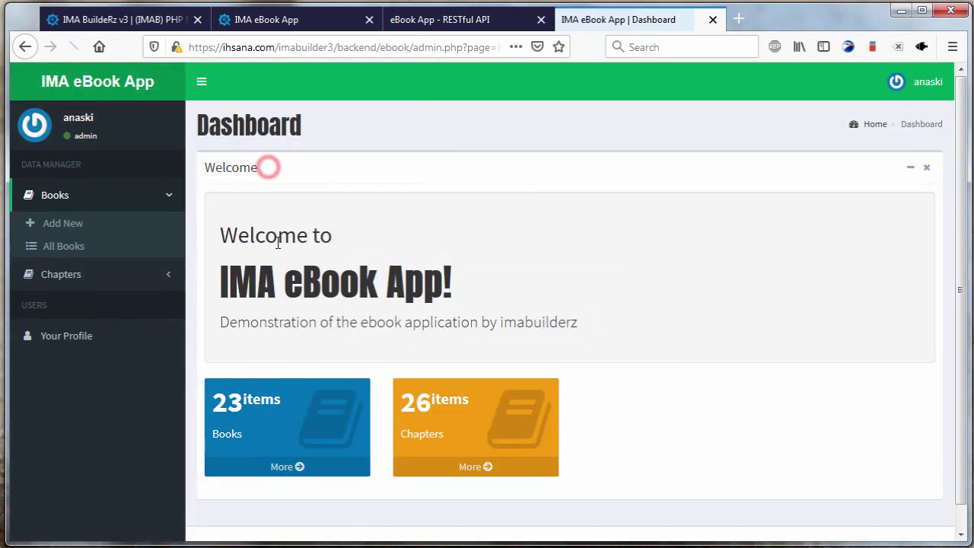
Step: Open the book "Parturient Penatibus Senectus" for editing from the list of all books and look over its fields
{"action": "left_click", "coordinate": [61, 246]}
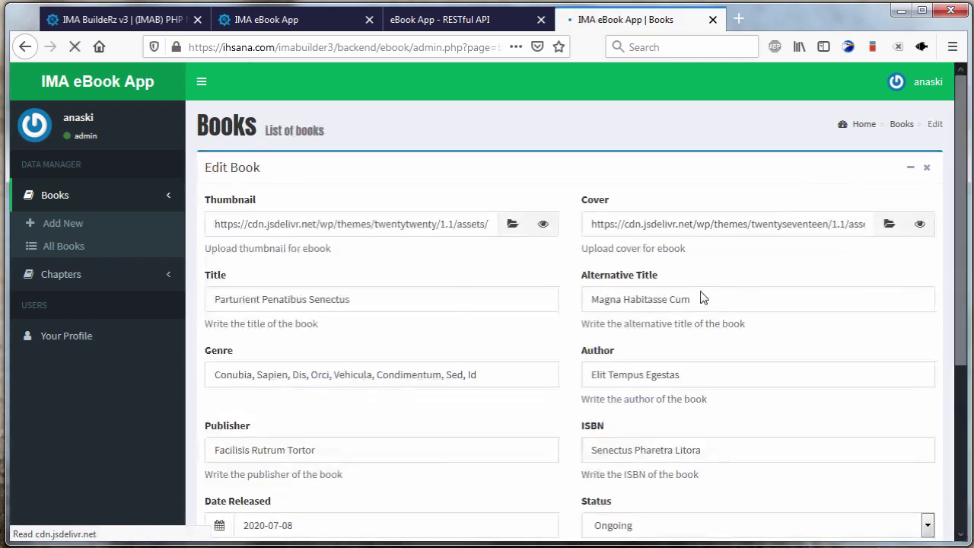
{"action": "scroll", "coordinate": [653, 308], "scroll_direction": "down", "scroll_amount": 3}
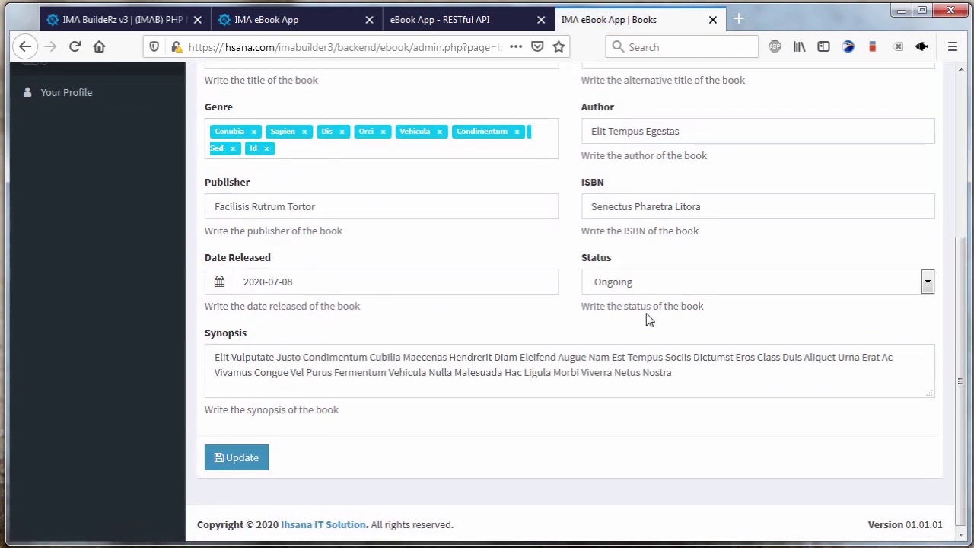
{"action": "scroll", "coordinate": [653, 308], "scroll_direction": "up", "scroll_amount": 3}
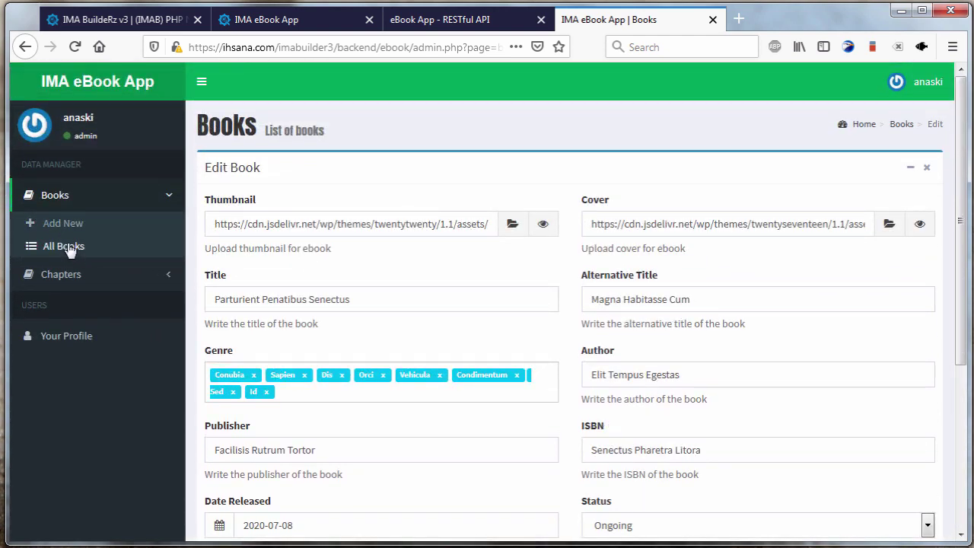
Step: Open the chapter "Litora Posuere Semper" for editing from the list of all chapters
{"action": "left_click", "coordinate": [71, 274]}
{"action": "left_click", "coordinate": [69, 280]}
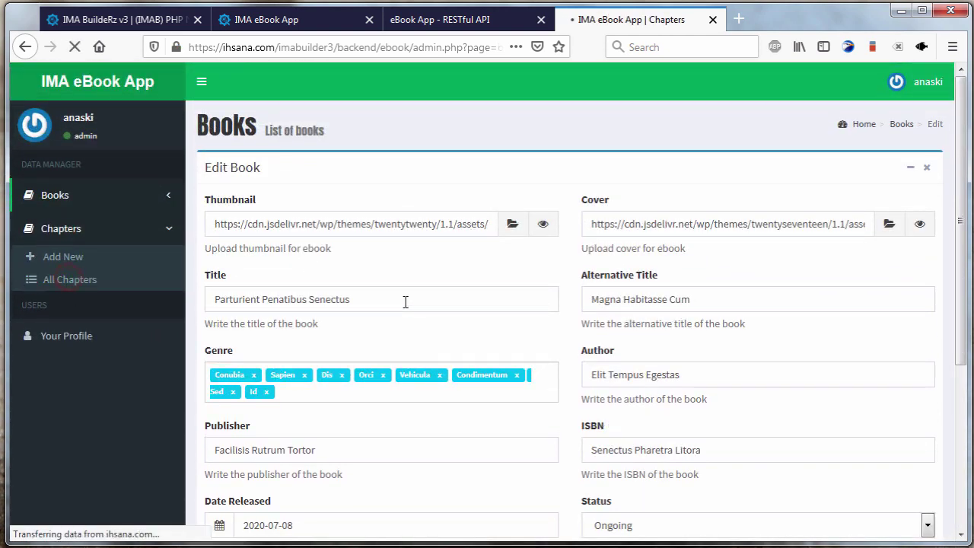
{"action": "left_click", "coordinate": [844, 276]}
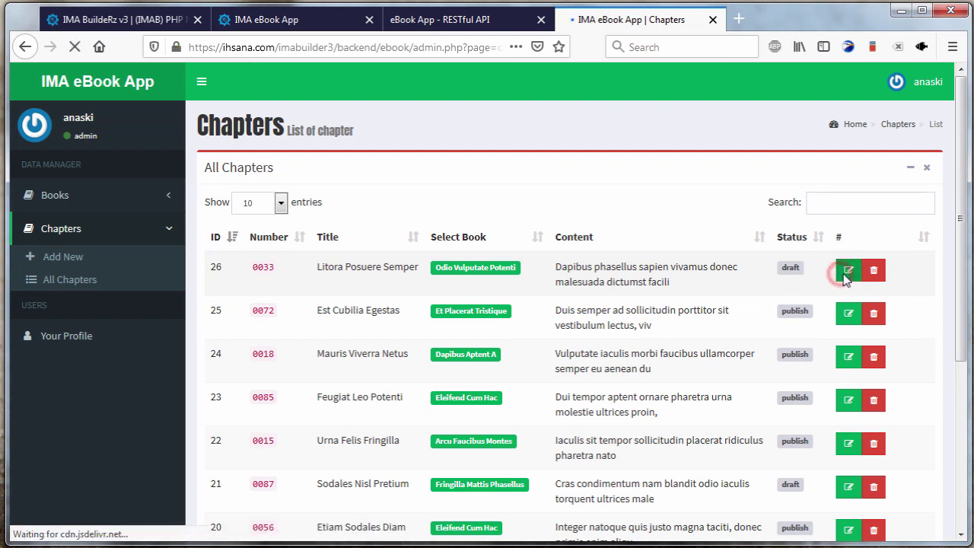
Step: Look over the chapter's edit form, from number, date, title and book selection down to content and status
{"action": "scroll", "coordinate": [402, 343], "scroll_direction": "down", "scroll_amount": 4}
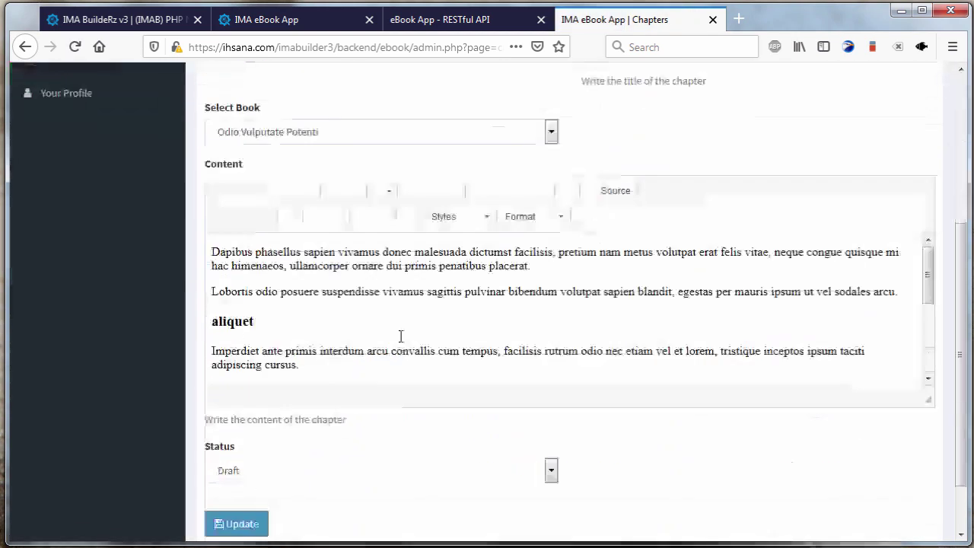
{"action": "scroll", "coordinate": [401, 342], "scroll_direction": "up", "scroll_amount": 3}
{"action": "scroll", "coordinate": [404, 343], "scroll_direction": "up", "scroll_amount": 3}
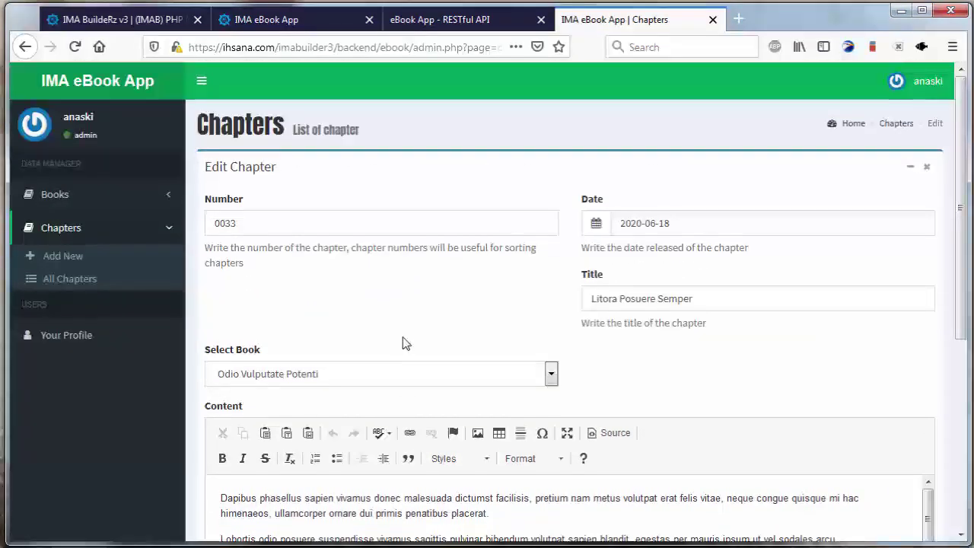
{"action": "scroll", "coordinate": [403, 344], "scroll_direction": "down", "scroll_amount": 3}
{"action": "scroll", "coordinate": [403, 343], "scroll_direction": "up", "scroll_amount": 2}
{"action": "scroll", "coordinate": [403, 343], "scroll_direction": "up", "scroll_amount": 1}
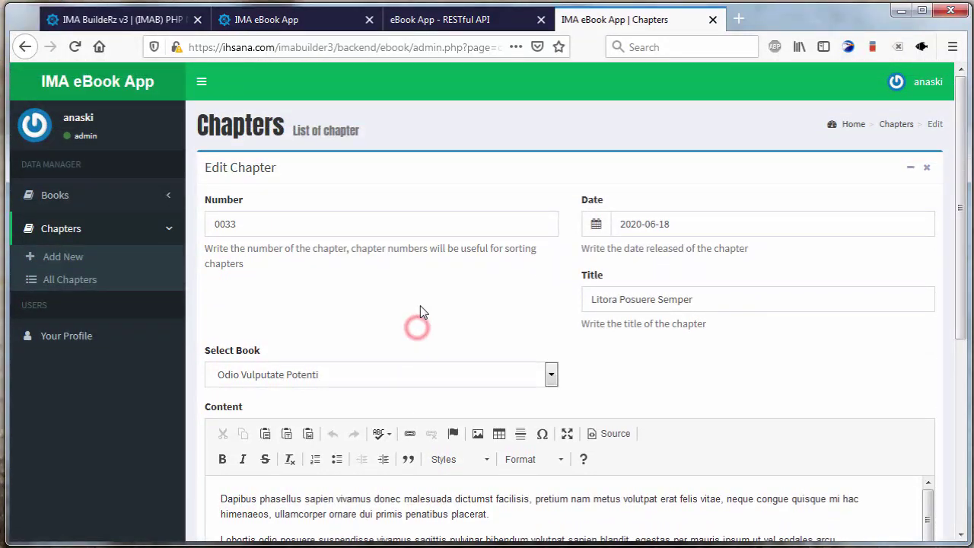
{"action": "scroll", "coordinate": [426, 318], "scroll_direction": "down", "scroll_amount": 3}
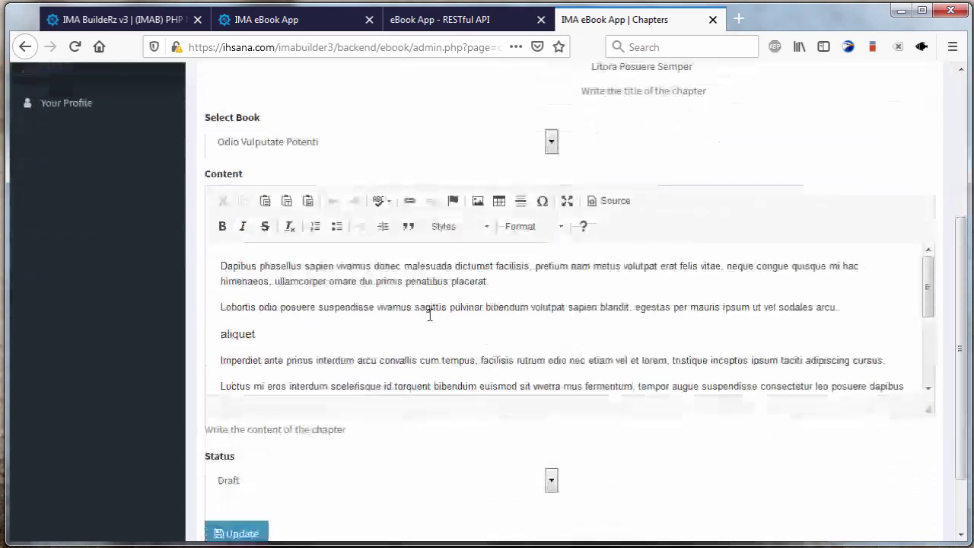
{"action": "scroll", "coordinate": [426, 318], "scroll_direction": "up", "scroll_amount": 3}
{"action": "scroll", "coordinate": [426, 321], "scroll_direction": "down", "scroll_amount": 3}
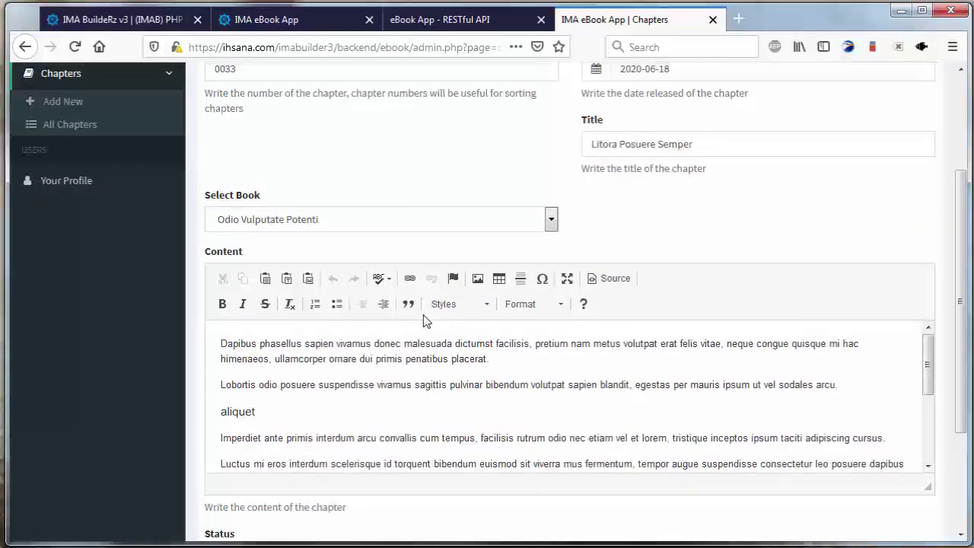
{"action": "scroll", "coordinate": [424, 320], "scroll_direction": "up", "scroll_amount": 2}
{"action": "scroll", "coordinate": [426, 324], "scroll_direction": "down", "scroll_amount": 4}
{"action": "scroll", "coordinate": [434, 361], "scroll_direction": "up", "scroll_amount": 4}
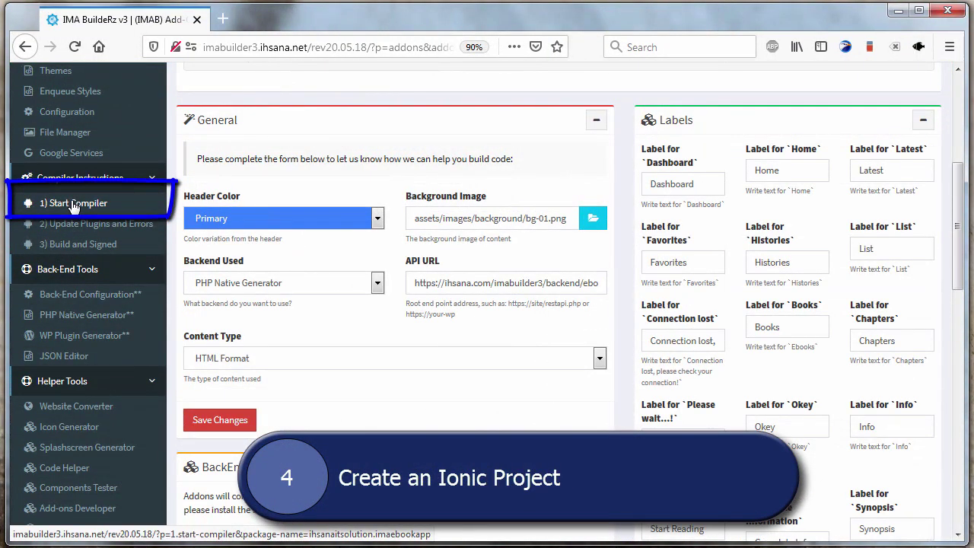
Step: Open the Start Compiler instructions in IMA BuildeRz and review the commands for creating the Ionic project
{"action": "left_click", "coordinate": [119, 211]}
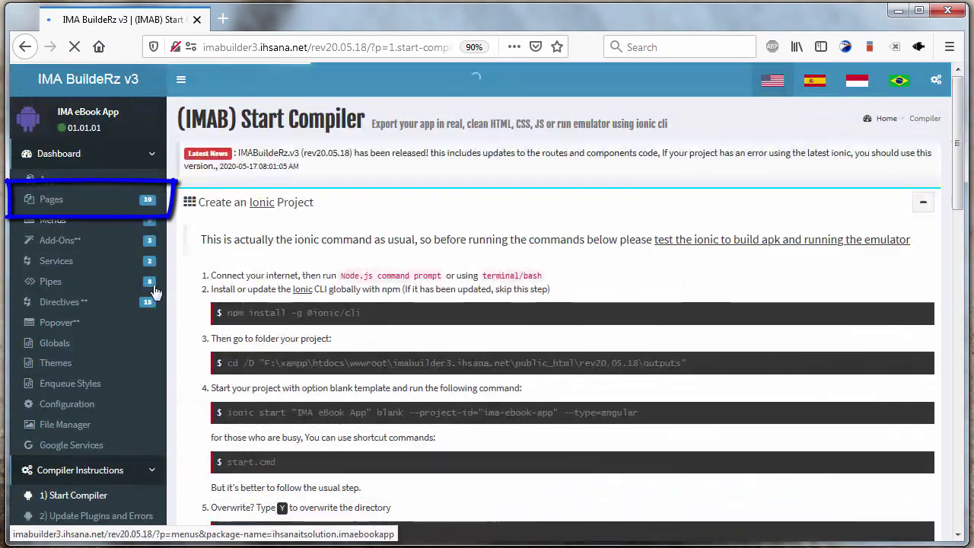
{"action": "scroll", "coordinate": [328, 351], "scroll_direction": "down", "scroll_amount": 4}
{"action": "scroll", "coordinate": [329, 347], "scroll_direction": "up", "scroll_amount": 4}
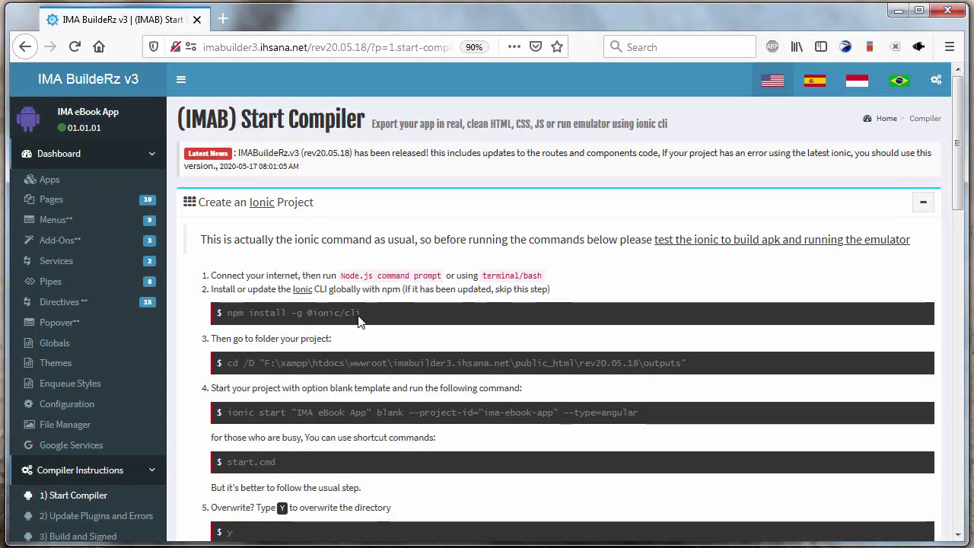
{"action": "triple_click", "coordinate": [343, 371]}
{"action": "triple_click", "coordinate": [320, 421]}
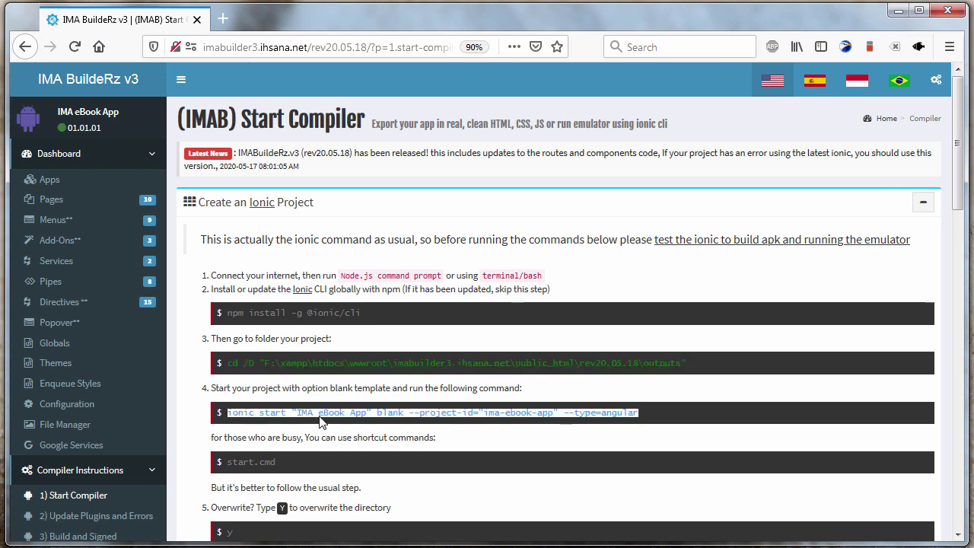
{"action": "key", "text": "alt+Tab"}
{"action": "left_click", "coordinate": [342, 475]}
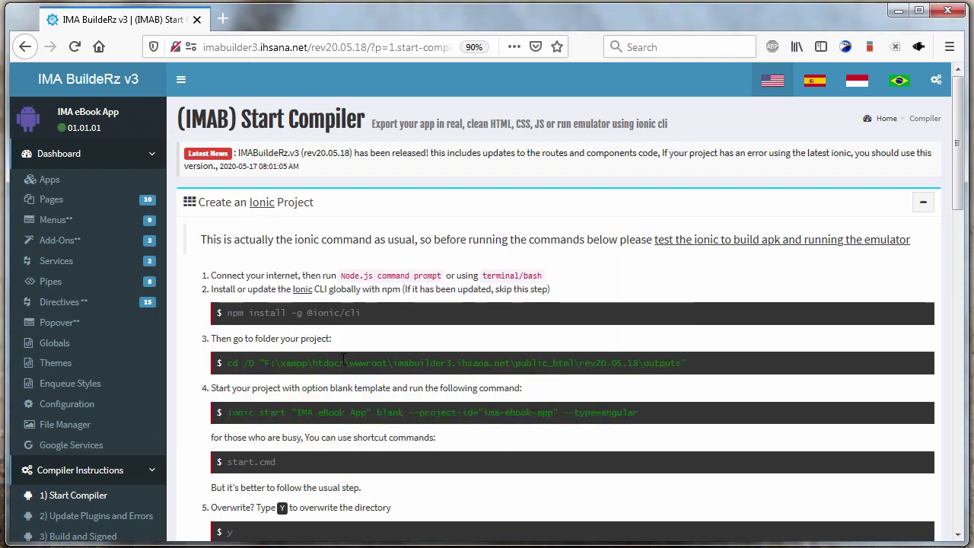
Step: Copy the cd command for the rev20.05.18\outputs folder from the instructions and run it in the Node.js command prompt
{"action": "triple_click", "coordinate": [344, 359]}
{"action": "right_click", "coordinate": [343, 358]}
{"action": "left_click", "coordinate": [377, 374]}
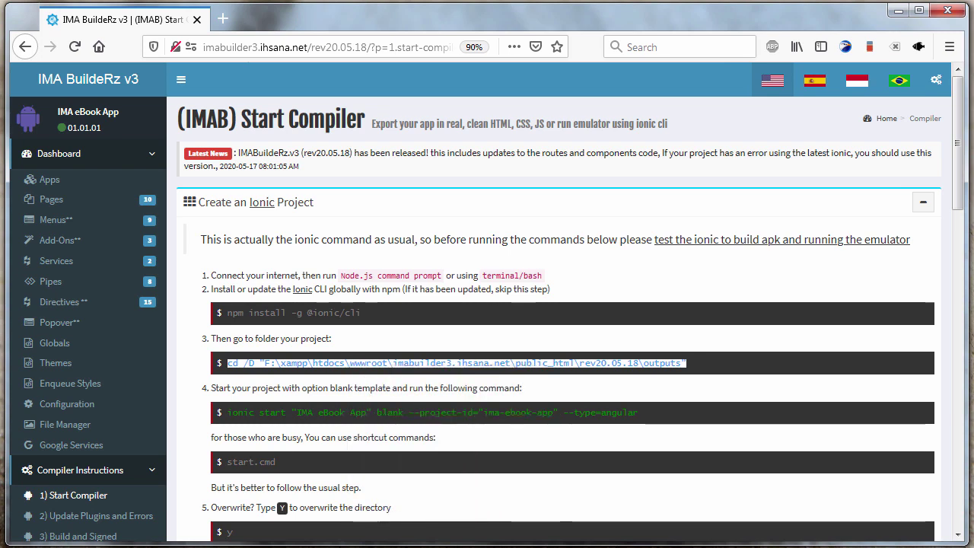
{"action": "key", "text": "alt+Tab"}
{"action": "right_click", "coordinate": [462, 351]}
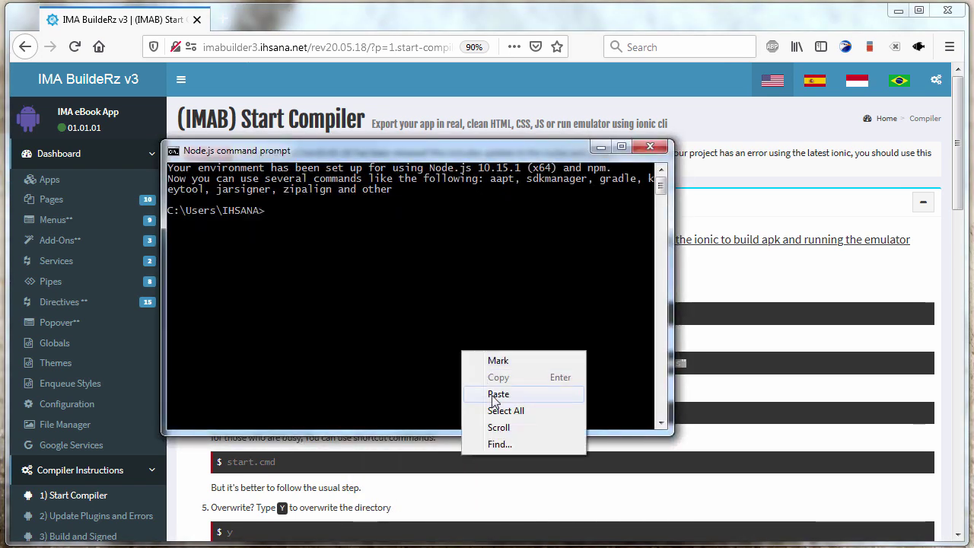
{"action": "left_click", "coordinate": [483, 392]}
Step: Copy the start.cmd shortcut command from the compiler instructions and run it in the Node.js command prompt
{"action": "key", "text": "alt+Tab"}
{"action": "triple_click", "coordinate": [460, 469]}
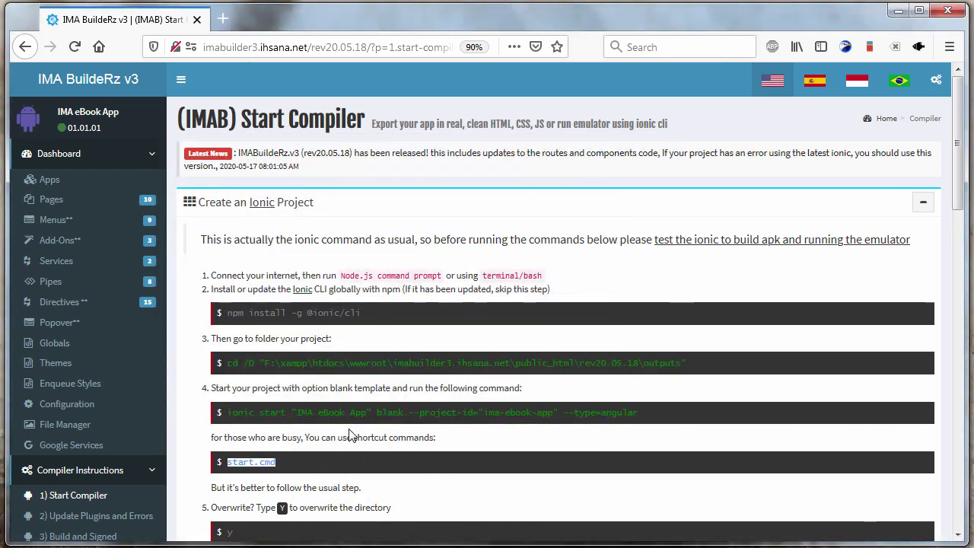
{"action": "right_click", "coordinate": [246, 462]}
{"action": "key", "text": "c"}
{"action": "key", "text": "alt+Tab"}
{"action": "right_click", "coordinate": [346, 344]}
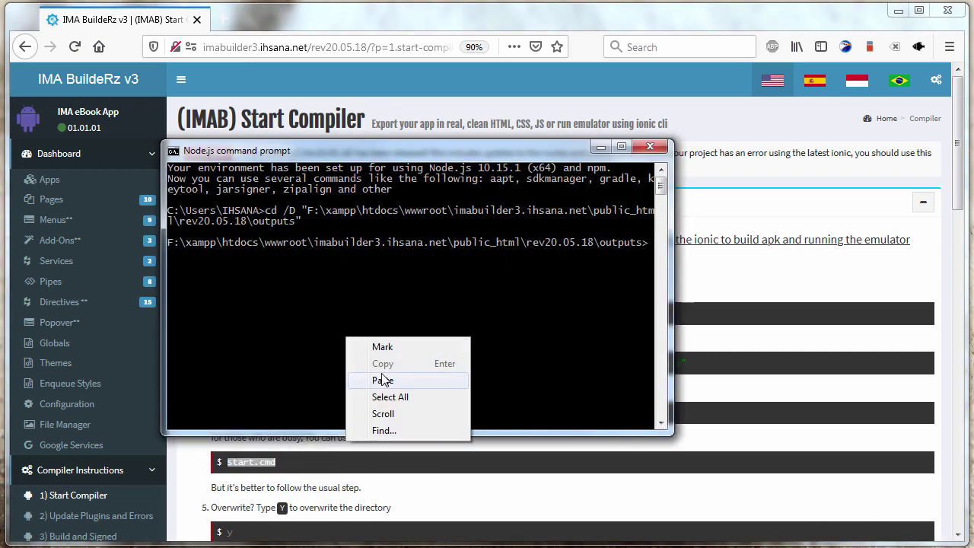
{"action": "left_click", "coordinate": [383, 374]}
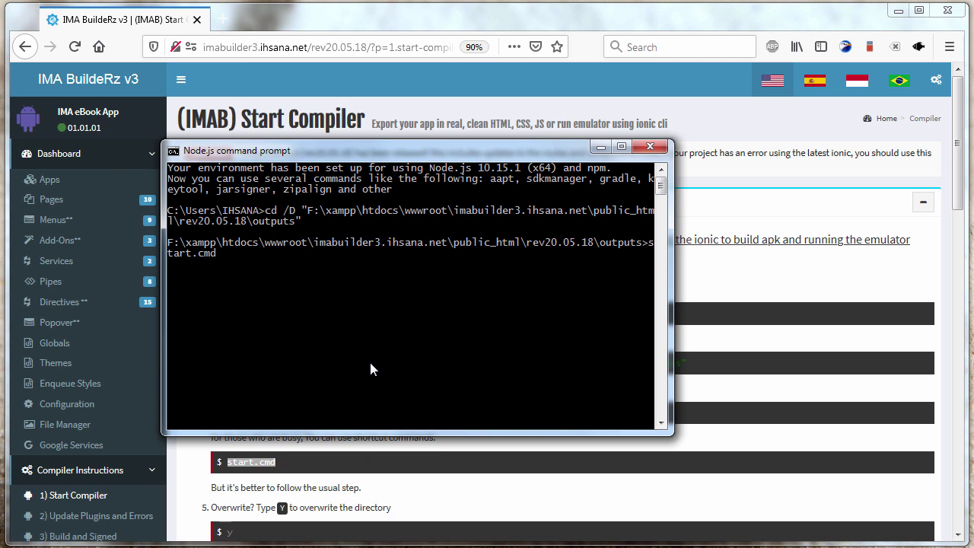
{"action": "key", "text": "Return"}
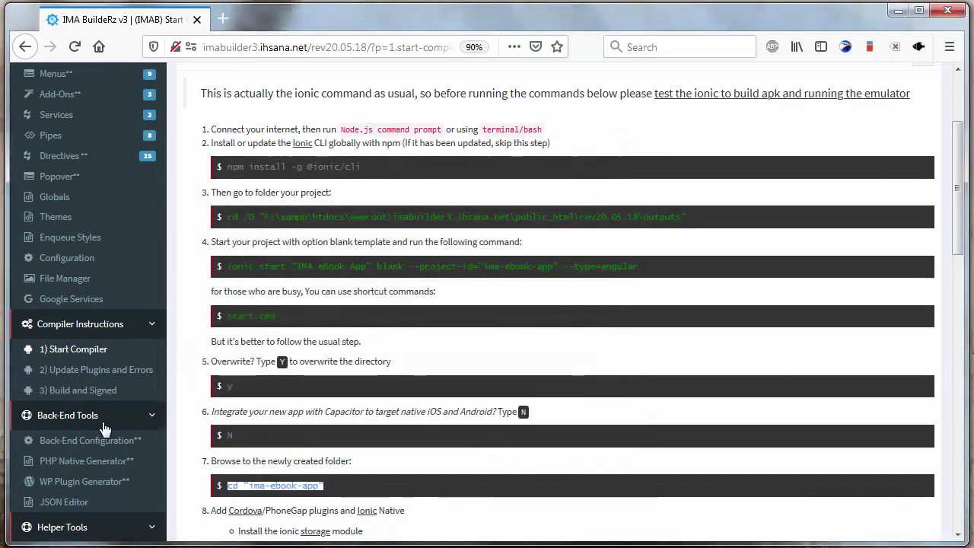
Step: Open the Update Plugins and Errors instructions and check the Missing or Error section for commands that need rerunning
{"action": "left_click", "coordinate": [110, 371]}
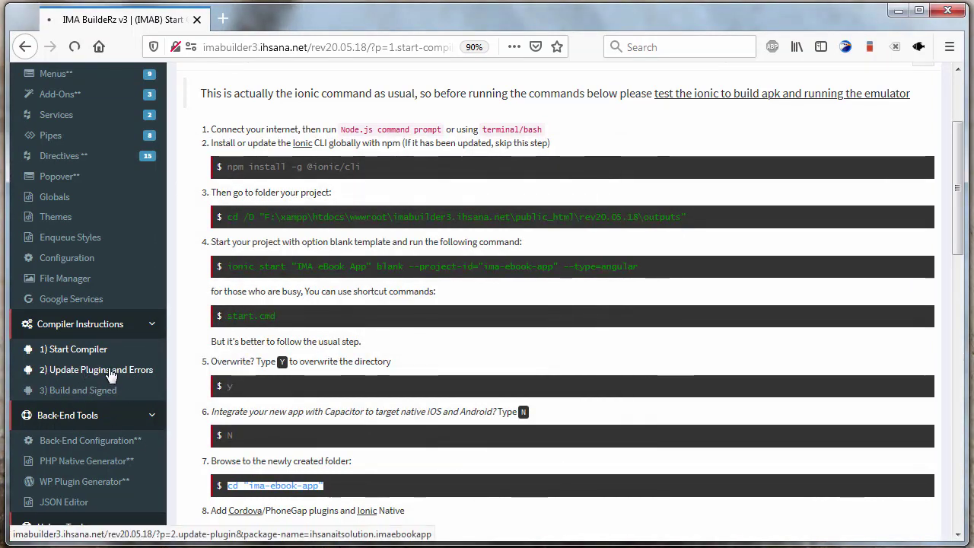
{"action": "scroll", "coordinate": [398, 376], "scroll_direction": "down", "scroll_amount": 3}
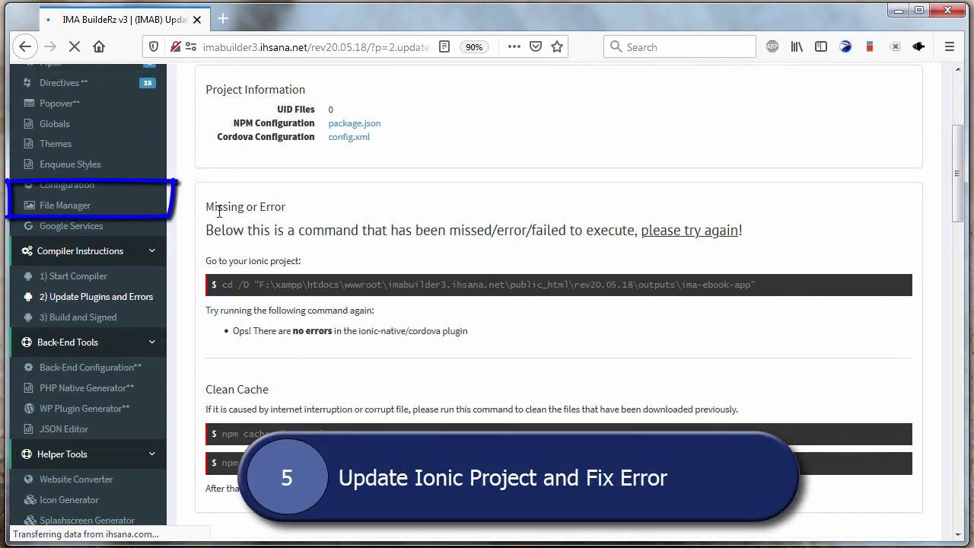
{"action": "triple_click", "coordinate": [219, 211]}
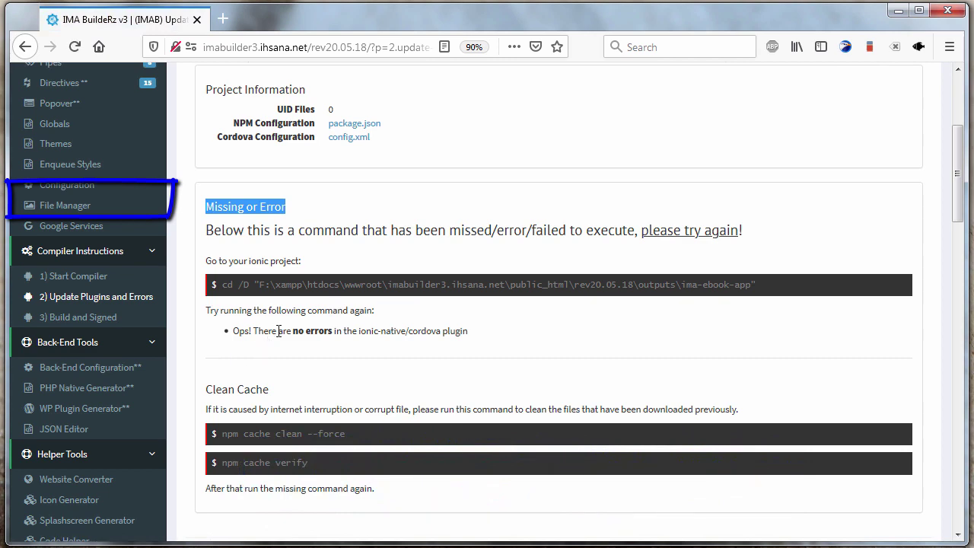
{"action": "left_click_drag", "start_coordinate": [278, 330], "coordinate": [497, 328]}
{"action": "left_click", "coordinate": [498, 328]}
{"action": "scroll", "coordinate": [558, 318], "scroll_direction": "down", "scroll_amount": 1}
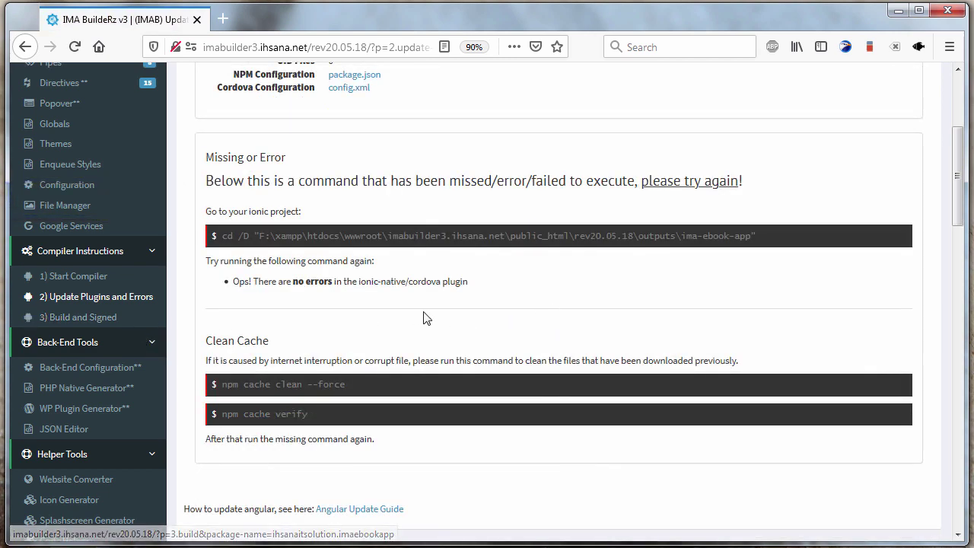
{"action": "scroll", "coordinate": [577, 397], "scroll_direction": "down", "scroll_amount": 2}
{"action": "scroll", "coordinate": [593, 392], "scroll_direction": "up", "scroll_amount": 5}
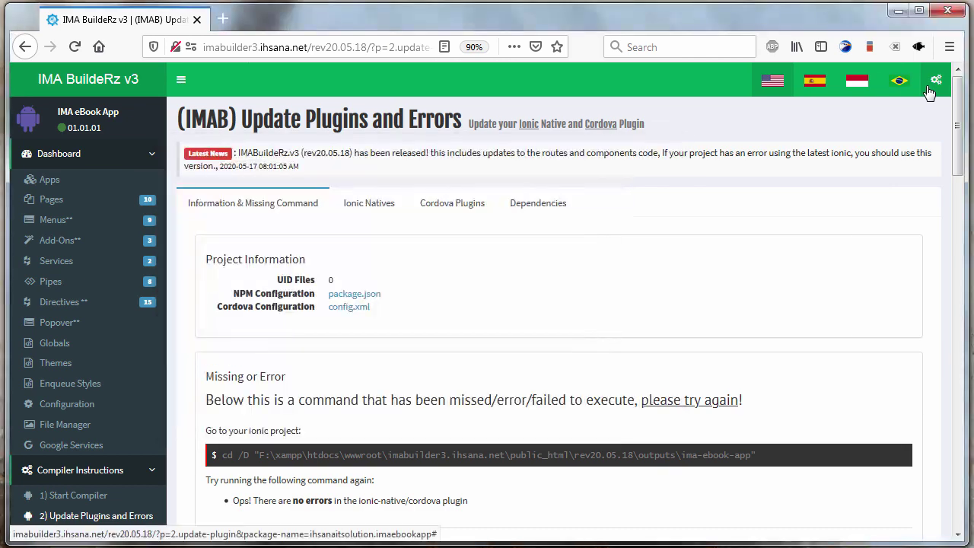
Step: Show the emulator sidebar and copy its cd command for the outputs\ima-ebook-app folder into the Node.js command prompt
{"action": "left_click", "coordinate": [930, 89]}
{"action": "scroll", "coordinate": [844, 422], "scroll_direction": "down", "scroll_amount": 3}
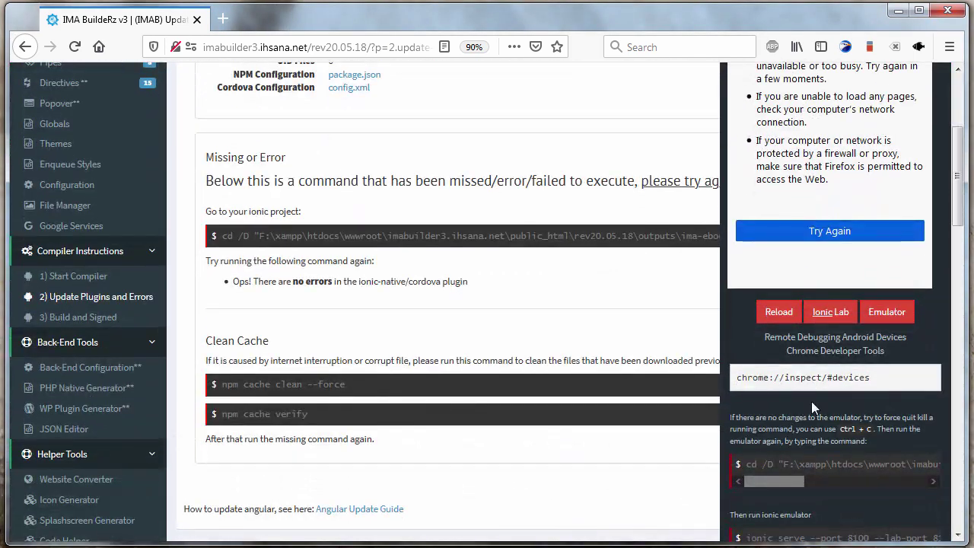
{"action": "triple_click", "coordinate": [803, 464]}
{"action": "right_click", "coordinate": [815, 464]}
{"action": "left_click", "coordinate": [834, 474]}
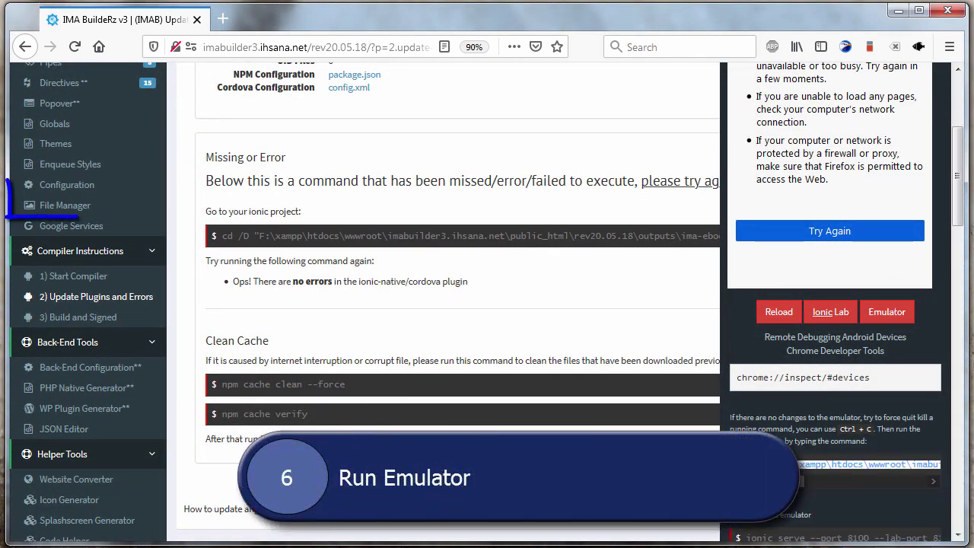
{"action": "key", "text": "alt+Tab"}
{"action": "right_click", "coordinate": [408, 279]}
{"action": "left_click", "coordinate": [443, 321]}
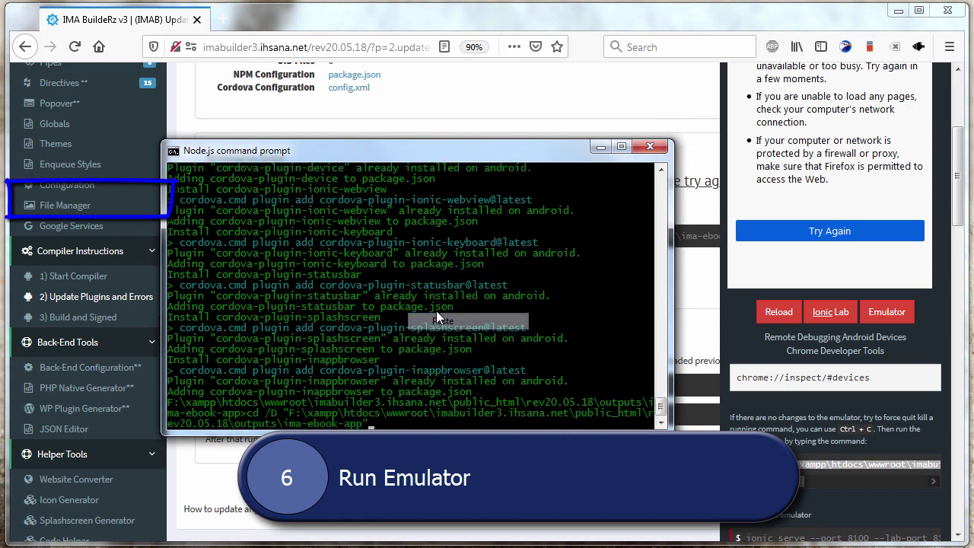
Step: Copy the command ionic serve --external --consolelogs from the emulator sidebar and run it in the Node.js command prompt
{"action": "left_click", "coordinate": [845, 505]}
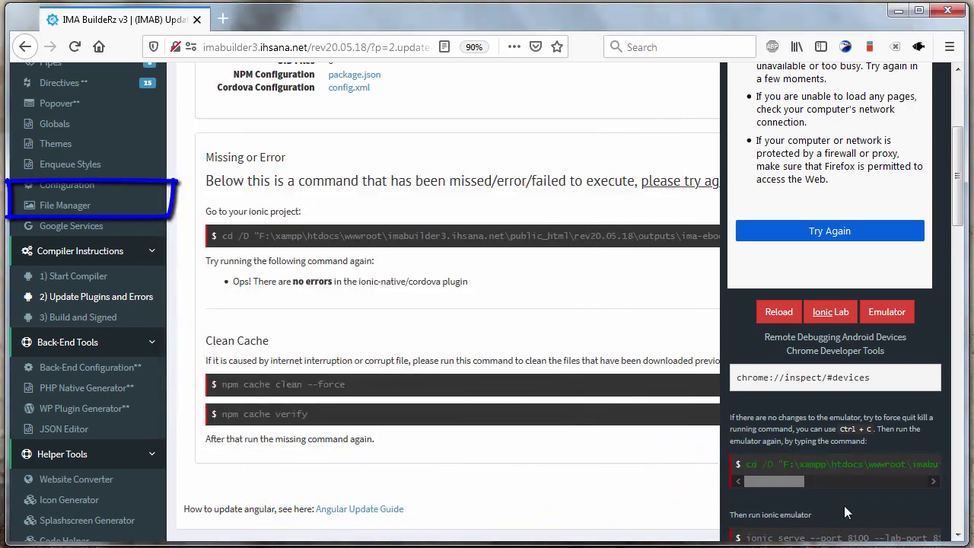
{"action": "scroll", "coordinate": [860, 508], "scroll_direction": "down", "scroll_amount": 2}
{"action": "scroll", "coordinate": [860, 508], "scroll_direction": "down", "scroll_amount": 2}
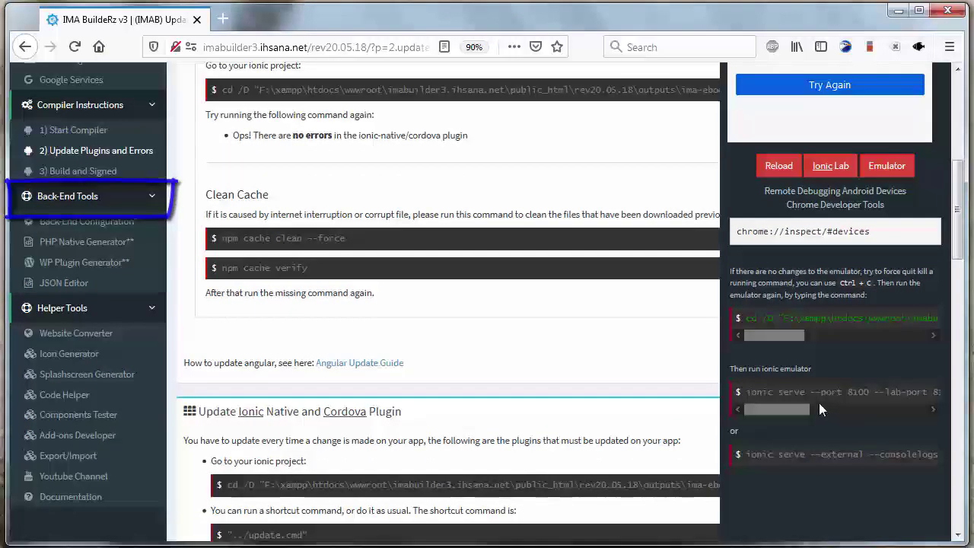
{"action": "triple_click", "coordinate": [800, 455]}
{"action": "right_click", "coordinate": [801, 455]}
{"action": "left_click", "coordinate": [827, 466]}
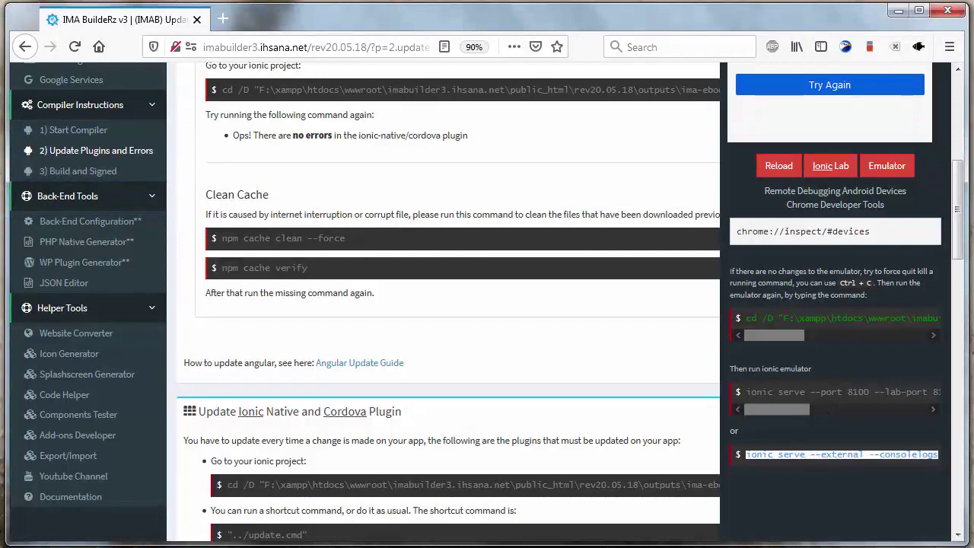
{"action": "key", "text": "alt+Tab"}
{"action": "right_click", "coordinate": [447, 309]}
{"action": "left_click", "coordinate": [472, 353]}
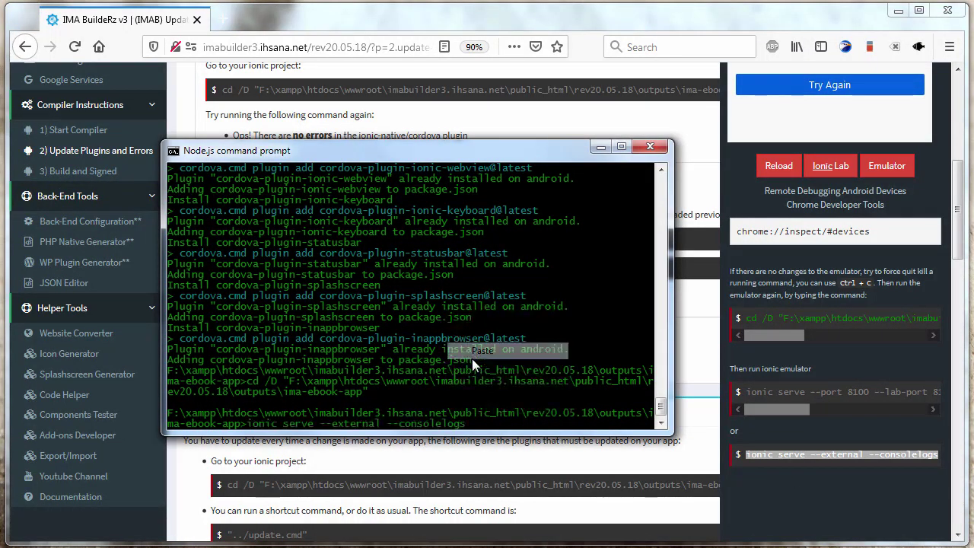
{"action": "key", "text": "Return"}
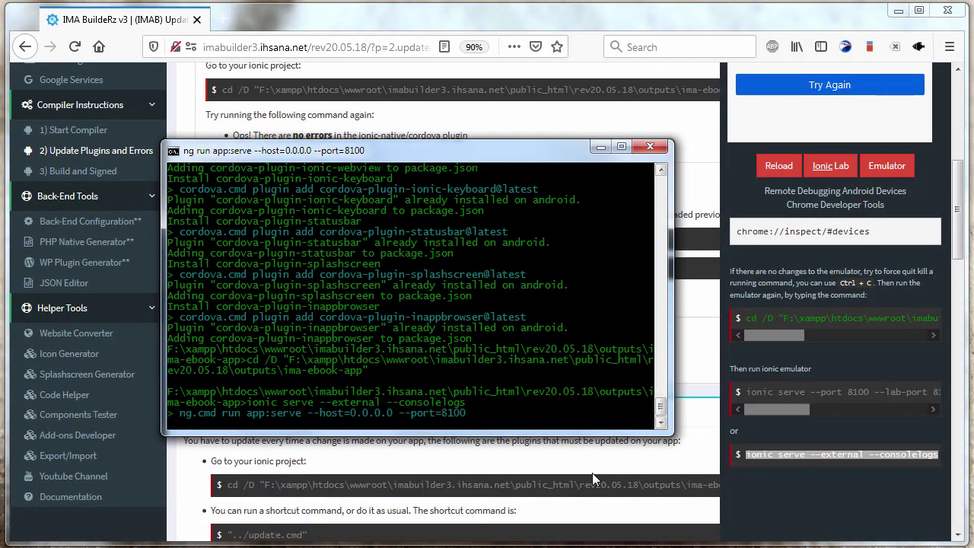